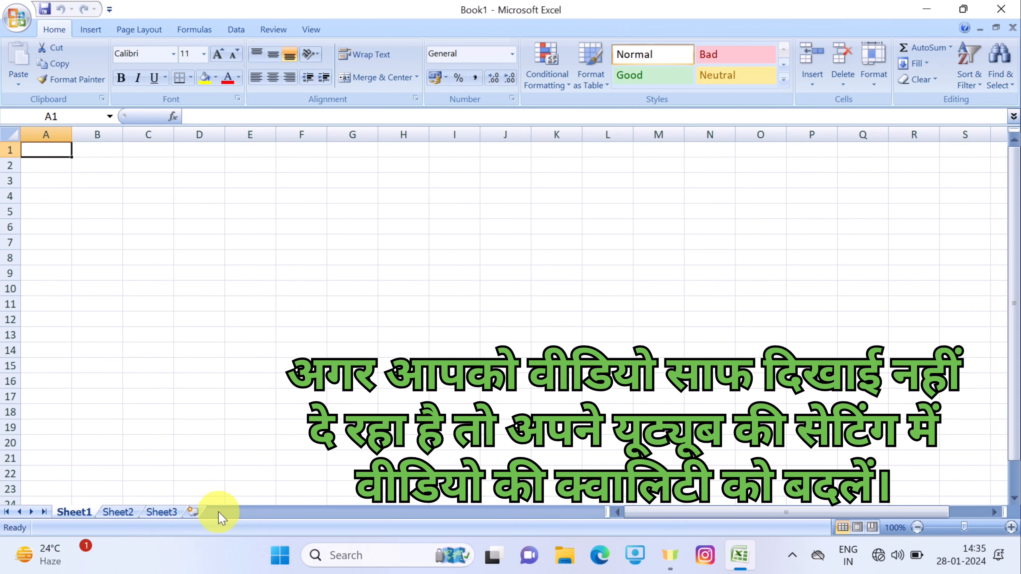
Add a new worksheet to the workbook and return to Sheet1.
{"action": "left_click", "coordinate": [192, 513]}
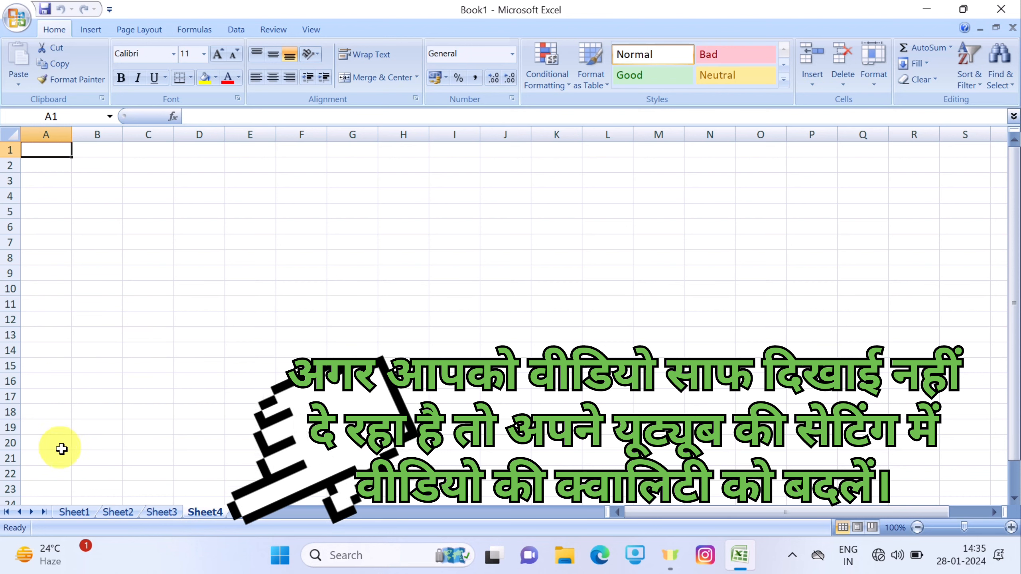
{"action": "left_click", "coordinate": [74, 513]}
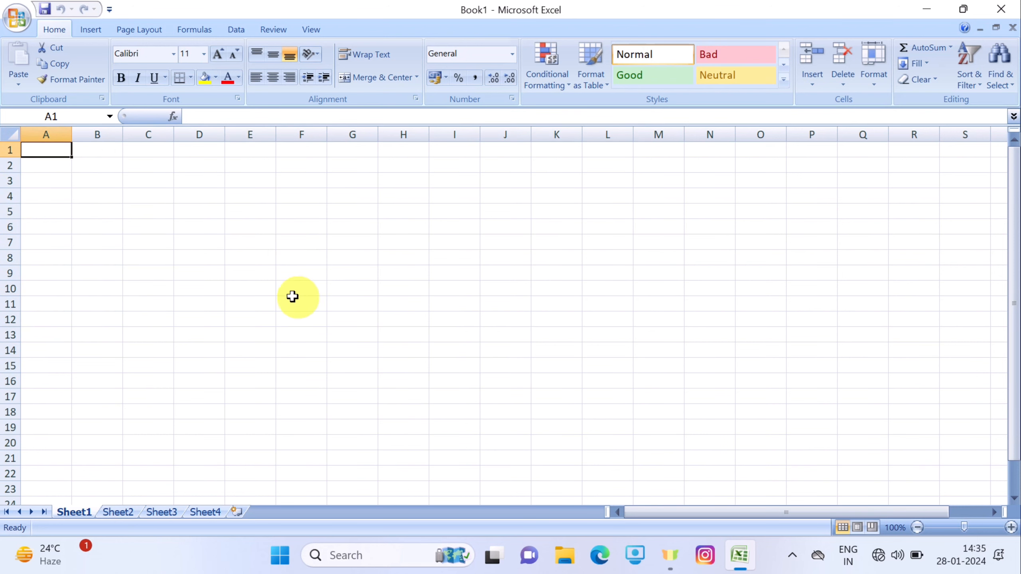
Examine the cell grid, cell references and formula bar by selecting cells such as E7, E9, A1, M9 and F16.
{"action": "left_click", "coordinate": [240, 240]}
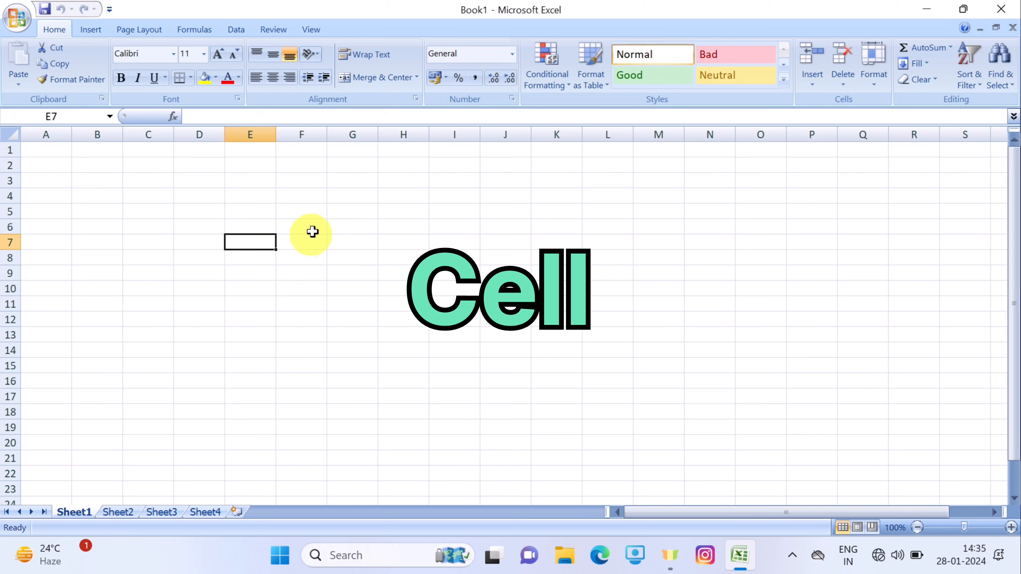
{"action": "left_click", "coordinate": [258, 223]}
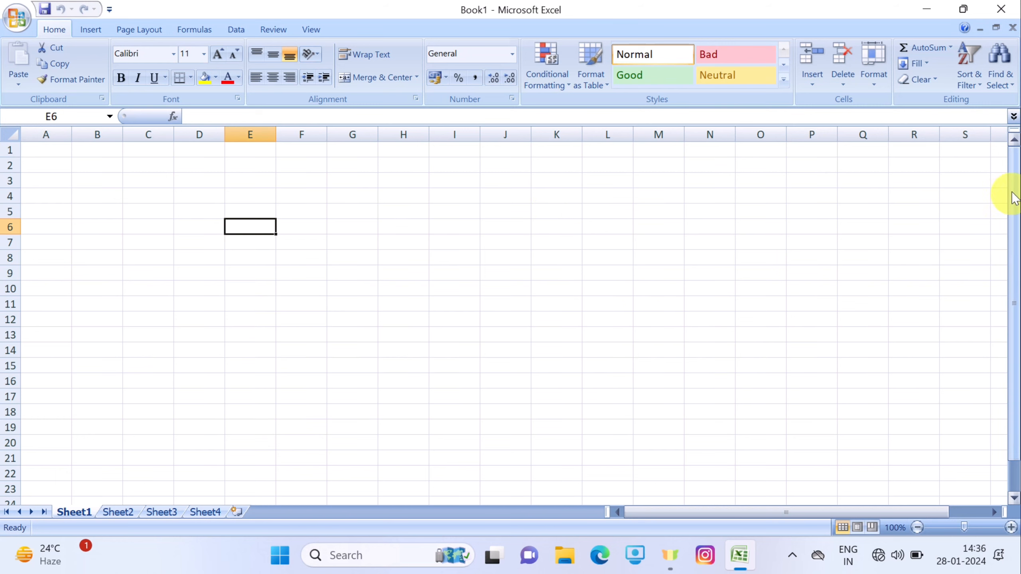
{"action": "left_click_drag", "start_coordinate": [1013, 183], "coordinate": [1016, 212]}
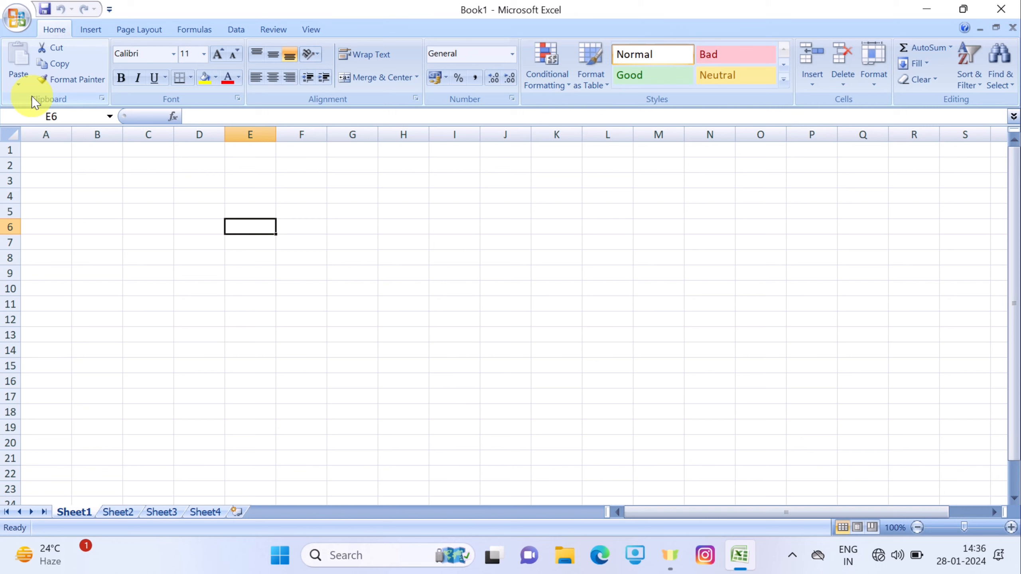
{"action": "left_click", "coordinate": [265, 276]}
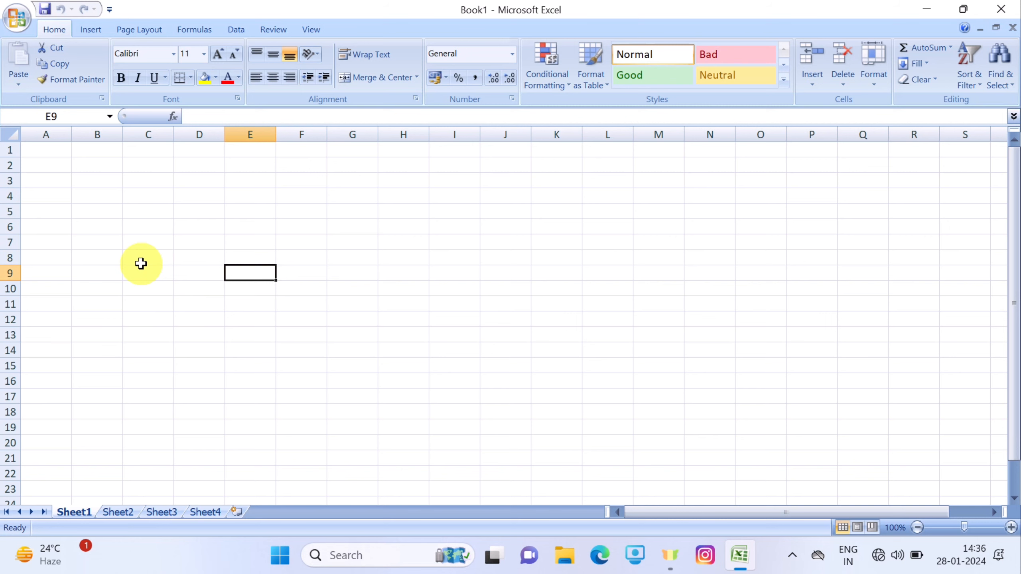
{"action": "left_click", "coordinate": [53, 152]}
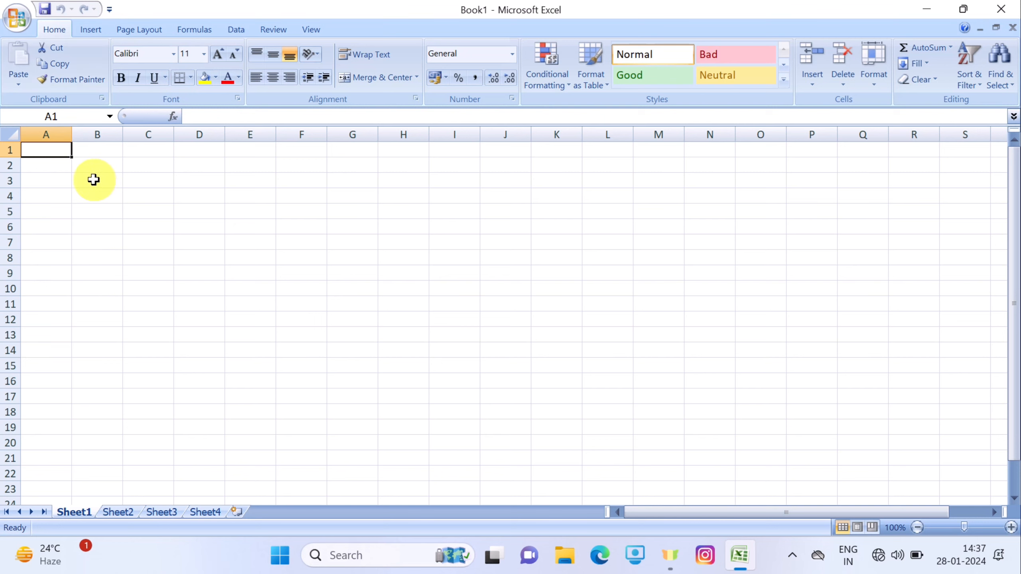
{"action": "left_click", "coordinate": [54, 115]}
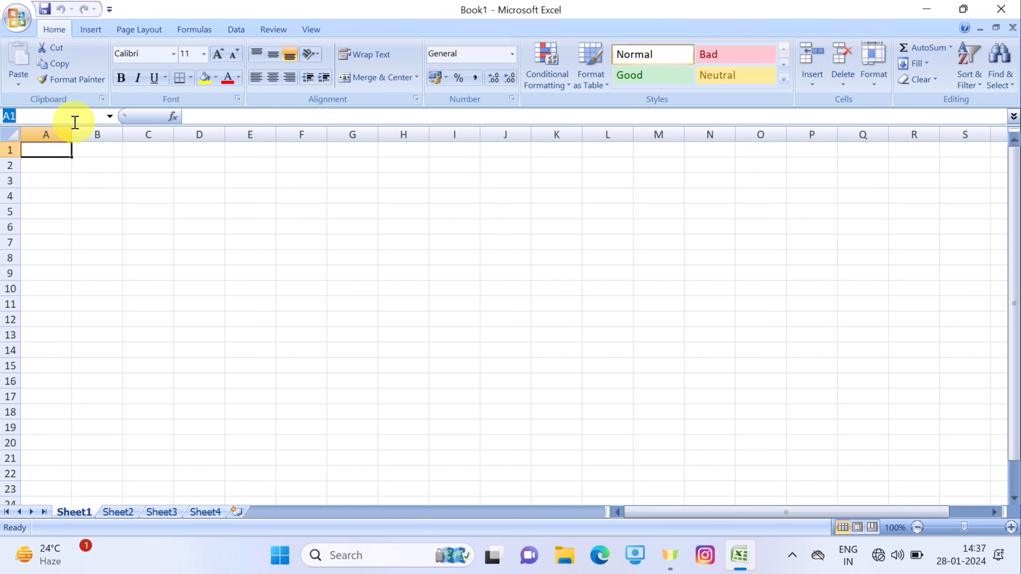
{"action": "left_click", "coordinate": [650, 273]}
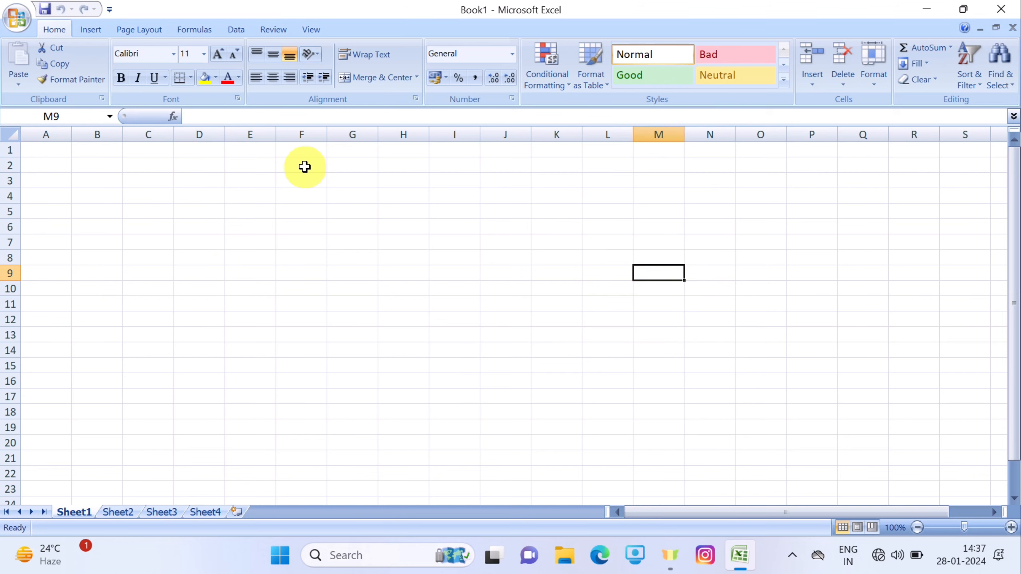
{"action": "left_click", "coordinate": [307, 376]}
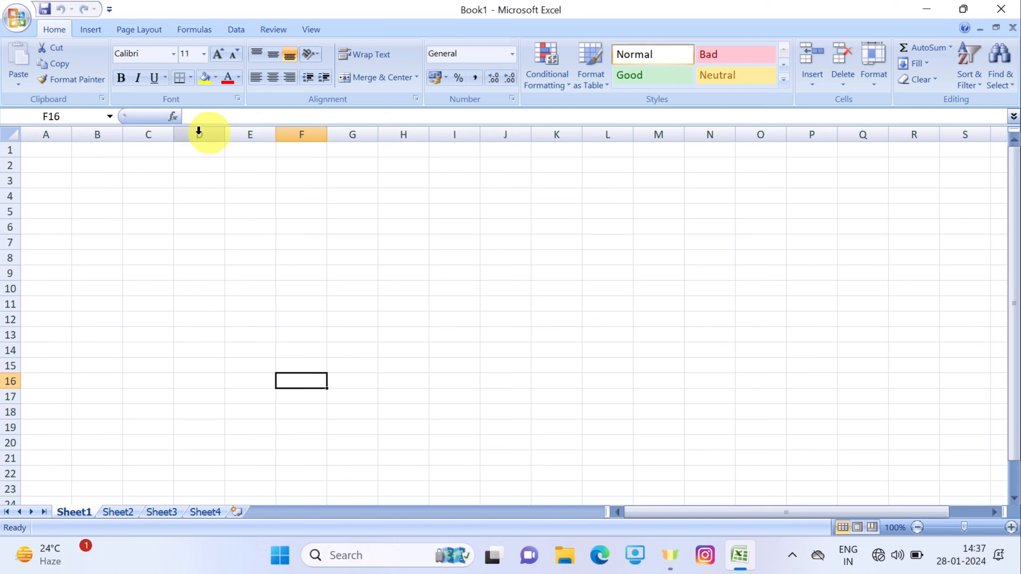
{"action": "left_click", "coordinate": [208, 116]}
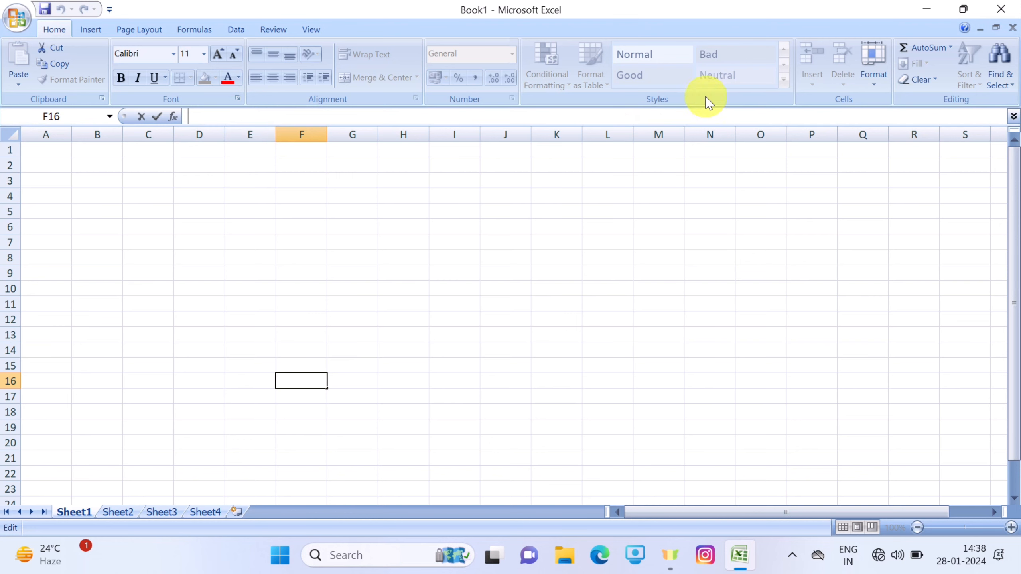
Minimize Book1, open the desktop workbook named Excel and clear its whole-sheet selection by selecting cell I10.
{"action": "left_click", "coordinate": [932, 9]}
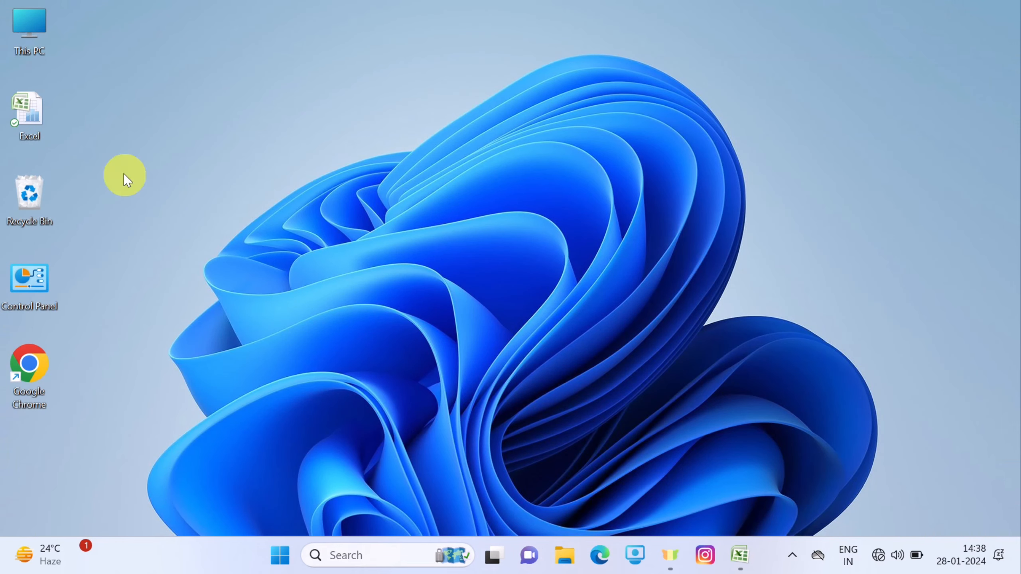
{"action": "double_click", "coordinate": [44, 103]}
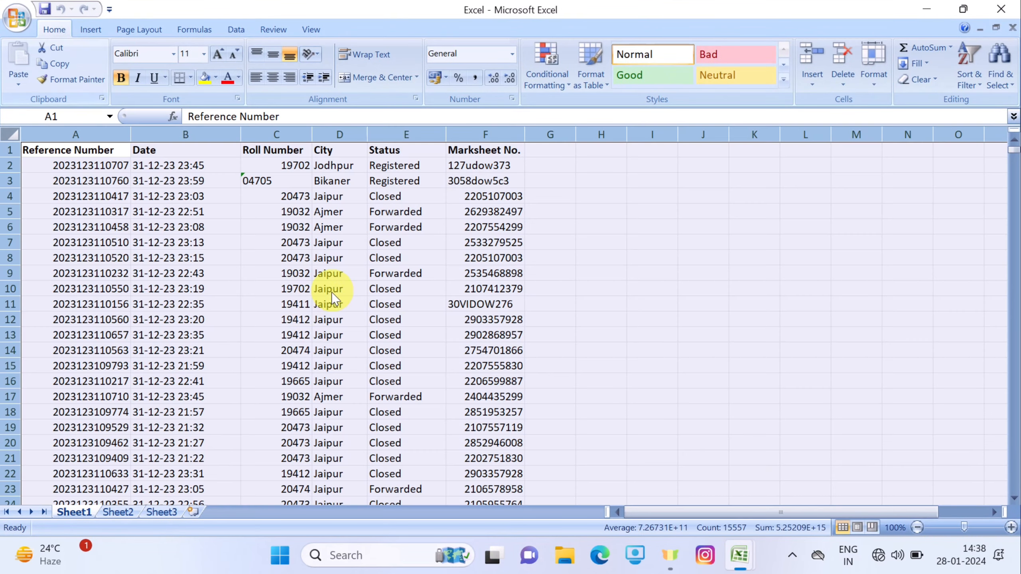
{"action": "left_click", "coordinate": [640, 288]}
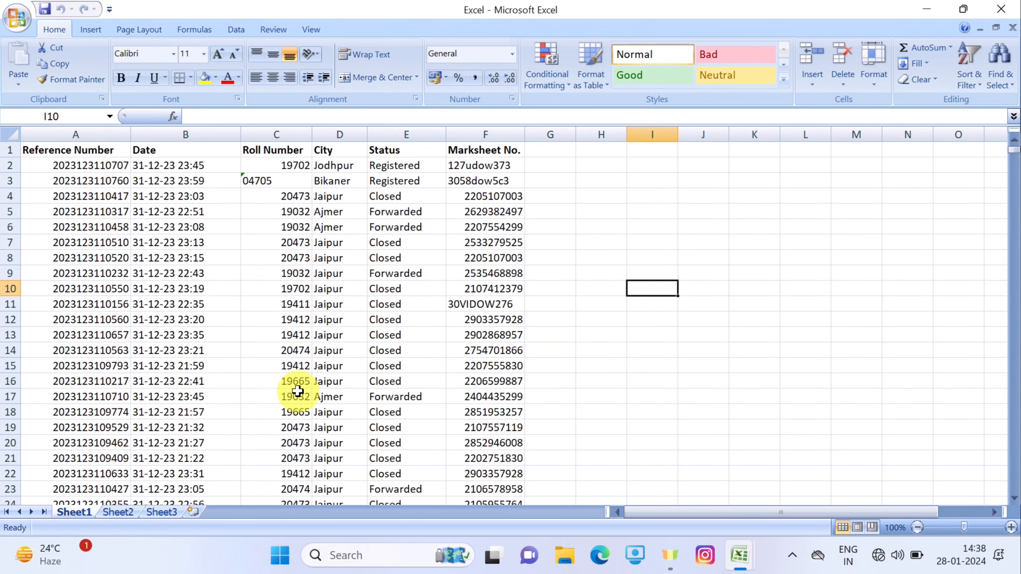
{"action": "left_click", "coordinate": [161, 258]}
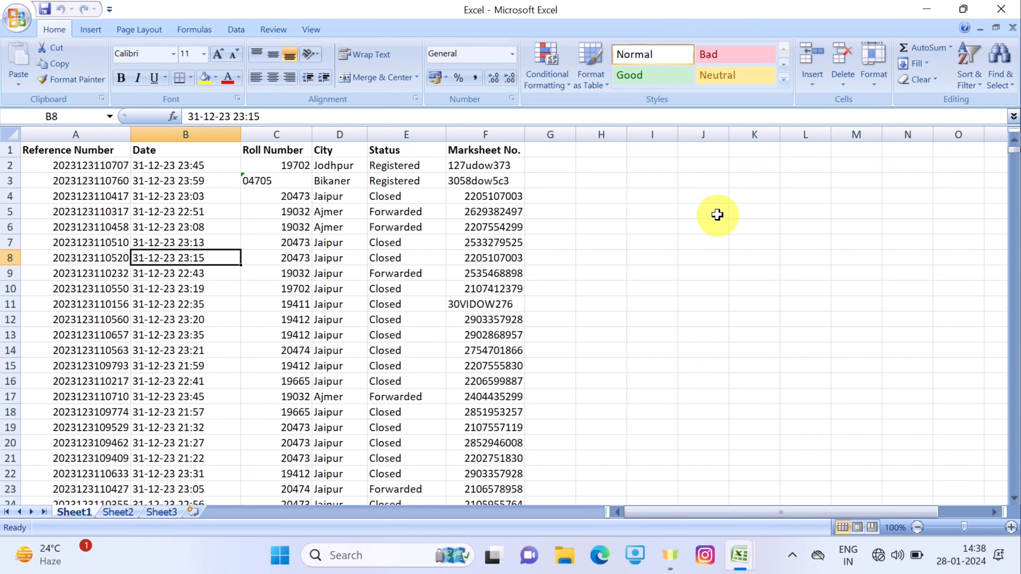
{"action": "left_click", "coordinate": [675, 240]}
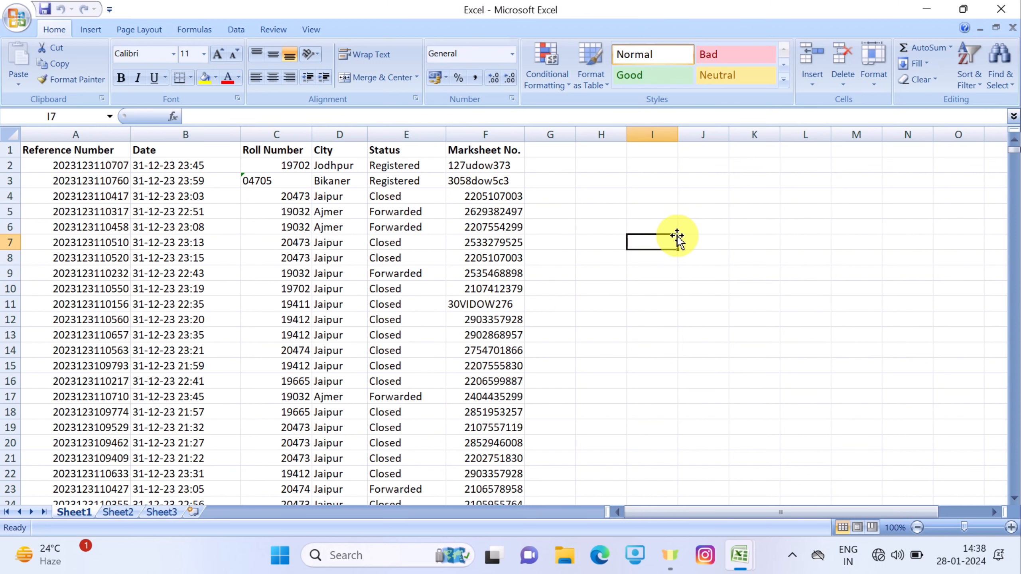
{"action": "left_click", "coordinate": [87, 289]}
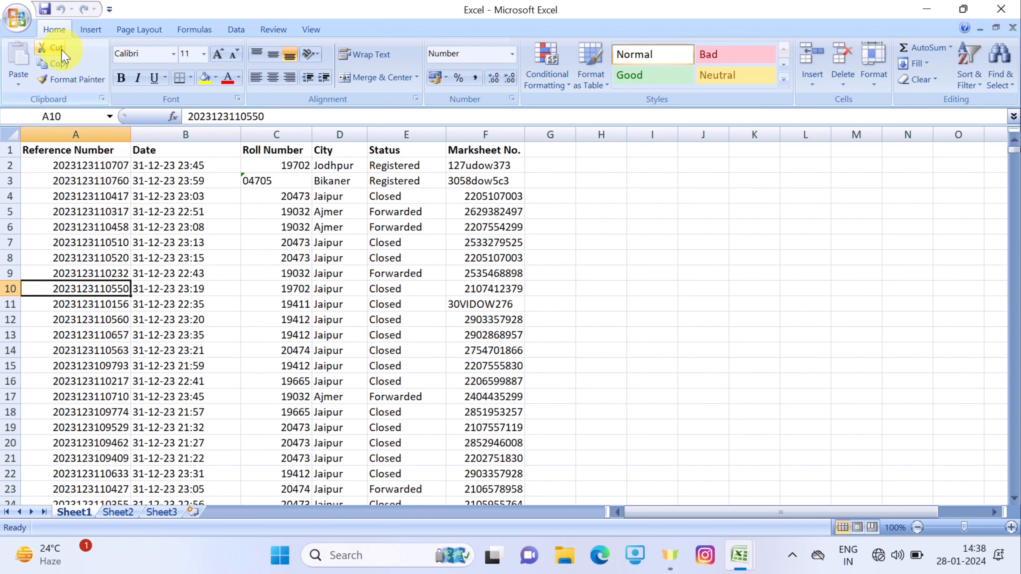
{"action": "left_click", "coordinate": [550, 380]}
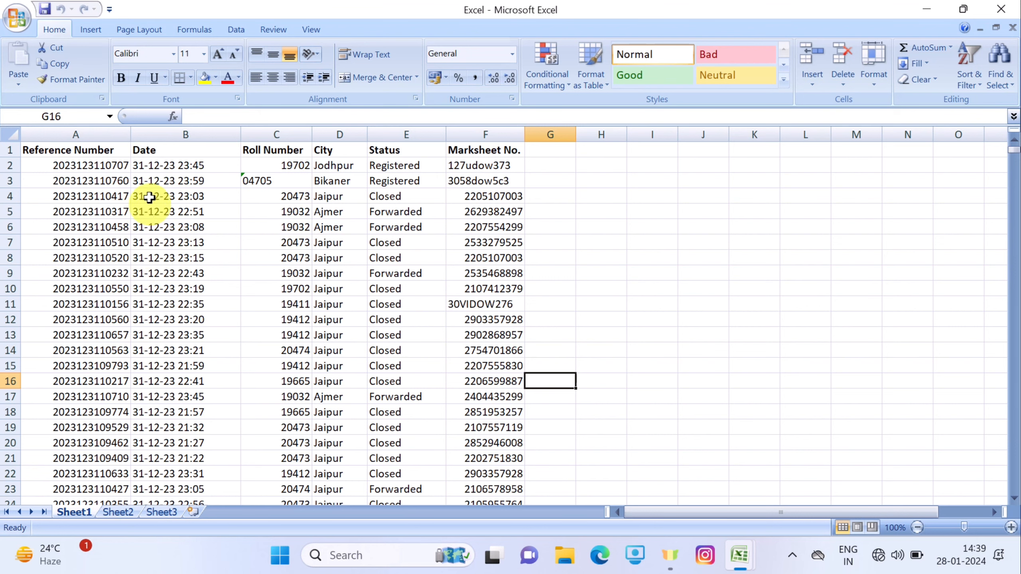
Cut the Date header from cell B1 and paste it into cell I1.
{"action": "left_click", "coordinate": [172, 153]}
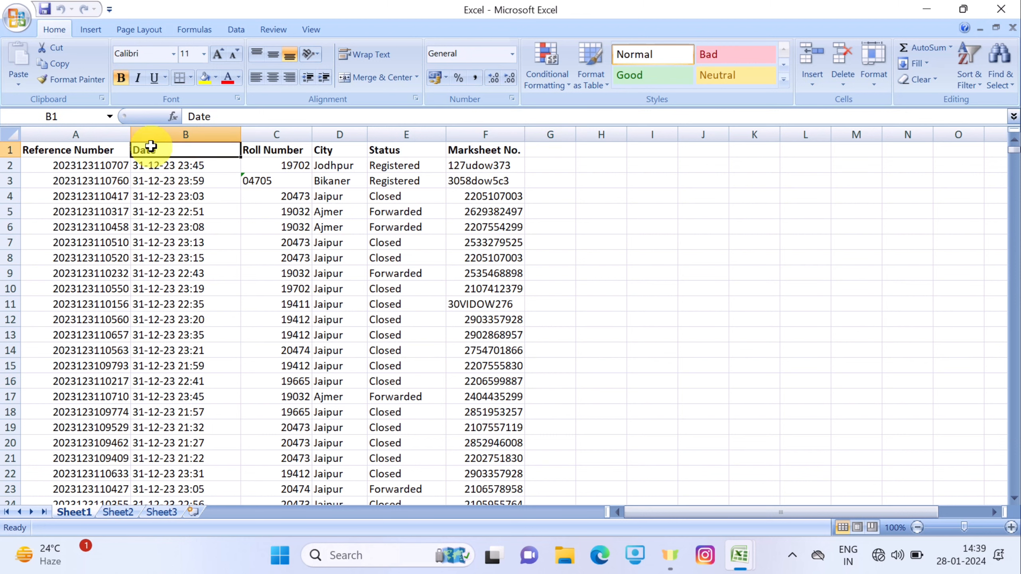
{"action": "left_click", "coordinate": [50, 49]}
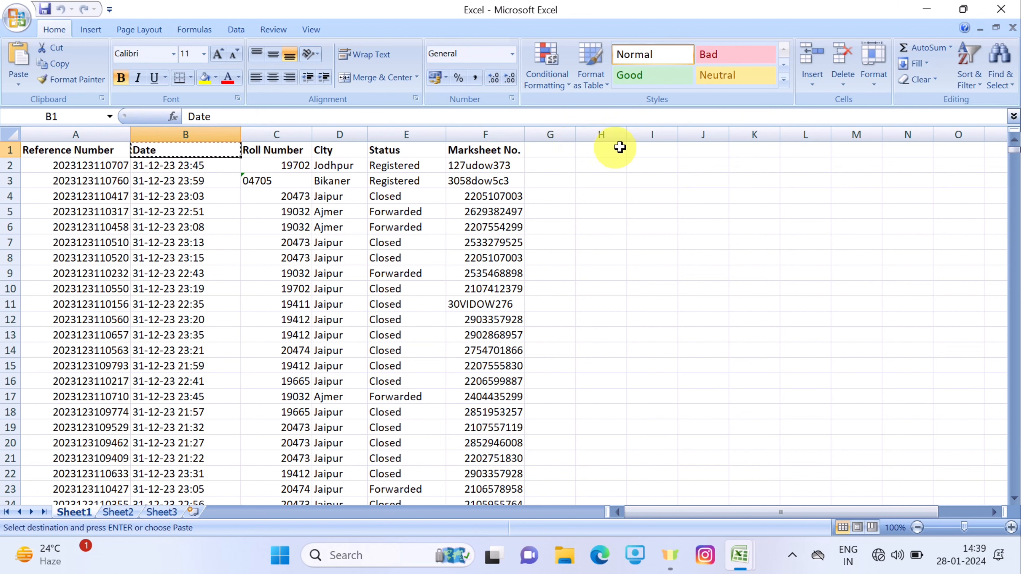
{"action": "left_click", "coordinate": [651, 151]}
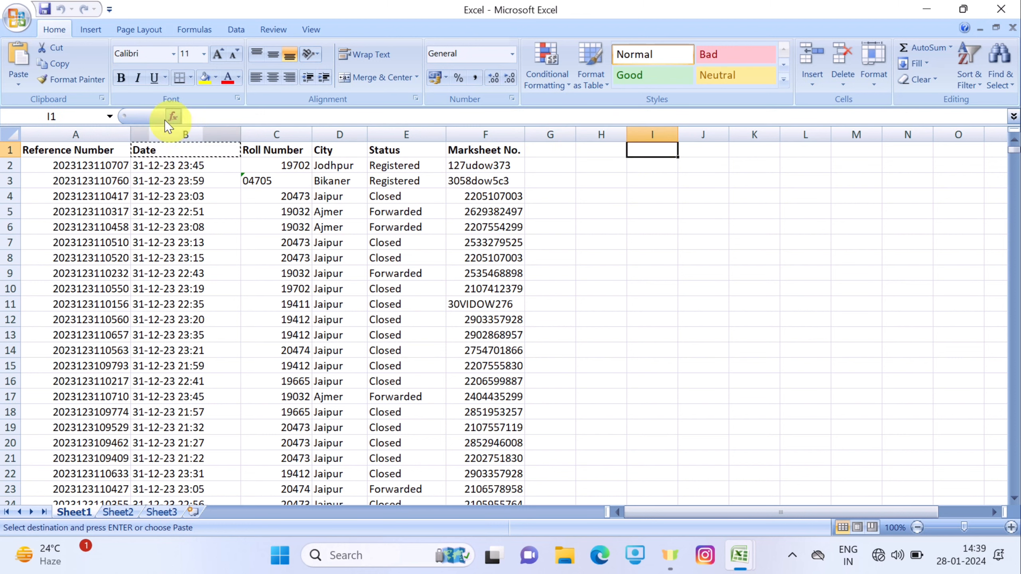
{"action": "left_click", "coordinate": [18, 60]}
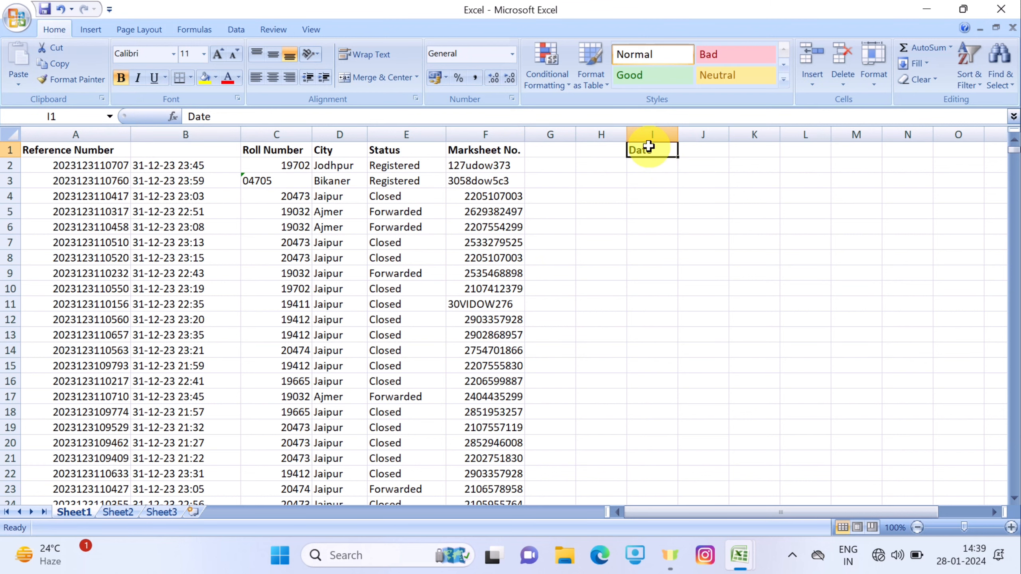
Copy the Date header from cell I1 and paste it back into cell B1.
{"action": "left_click", "coordinate": [60, 63]}
{"action": "left_click", "coordinate": [165, 152]}
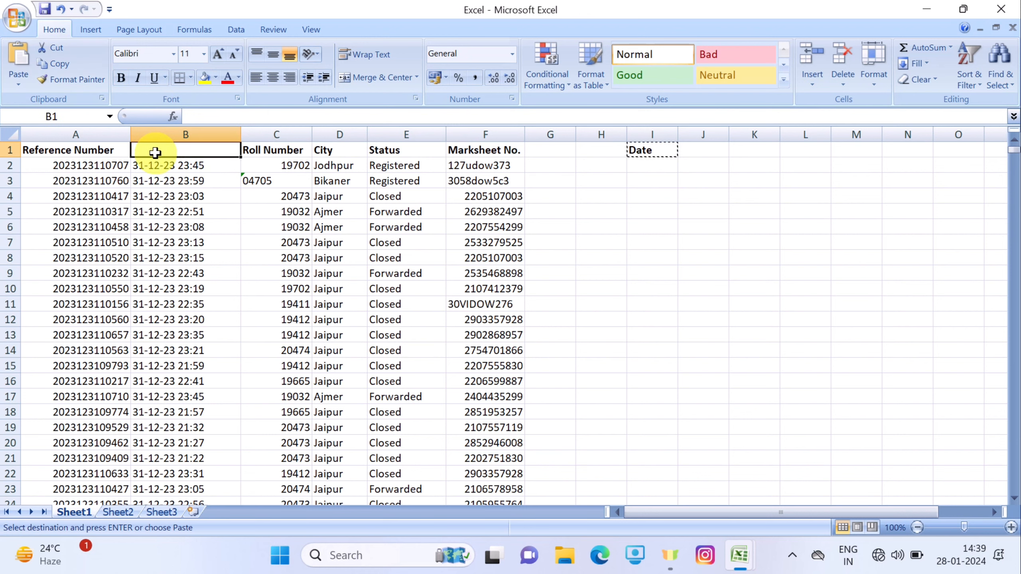
{"action": "left_click", "coordinate": [26, 49]}
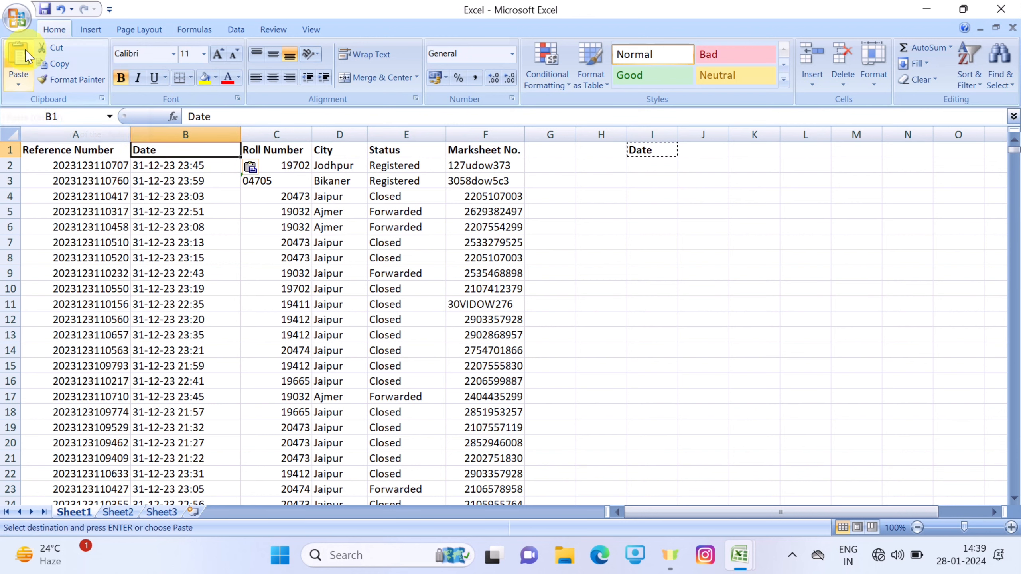
{"action": "left_click", "coordinate": [689, 269]}
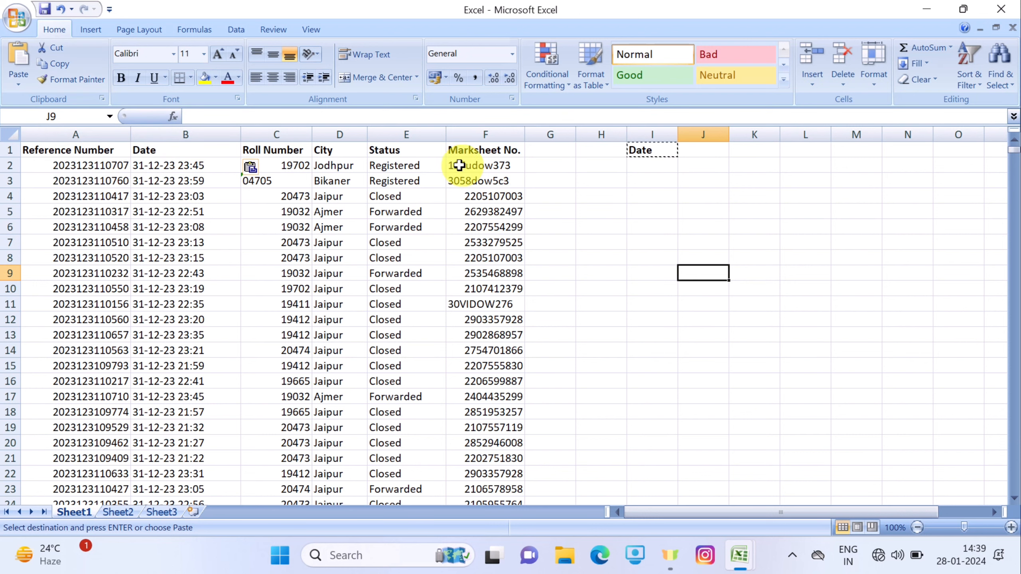
Format the Status header in E1 with the Monotype Corsiva font at size 18 in red.
{"action": "left_click", "coordinate": [403, 154]}
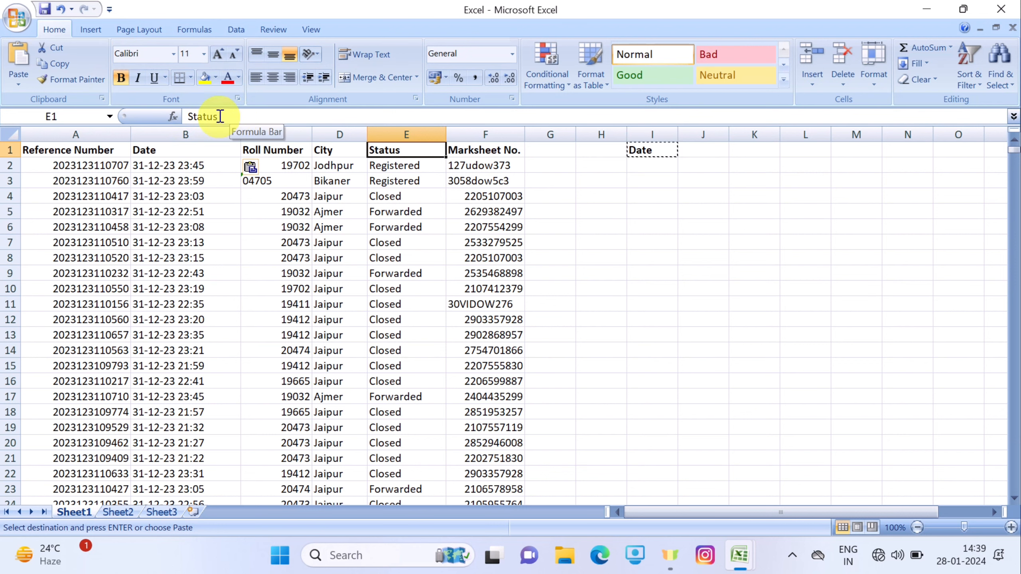
{"action": "left_click", "coordinate": [174, 56]}
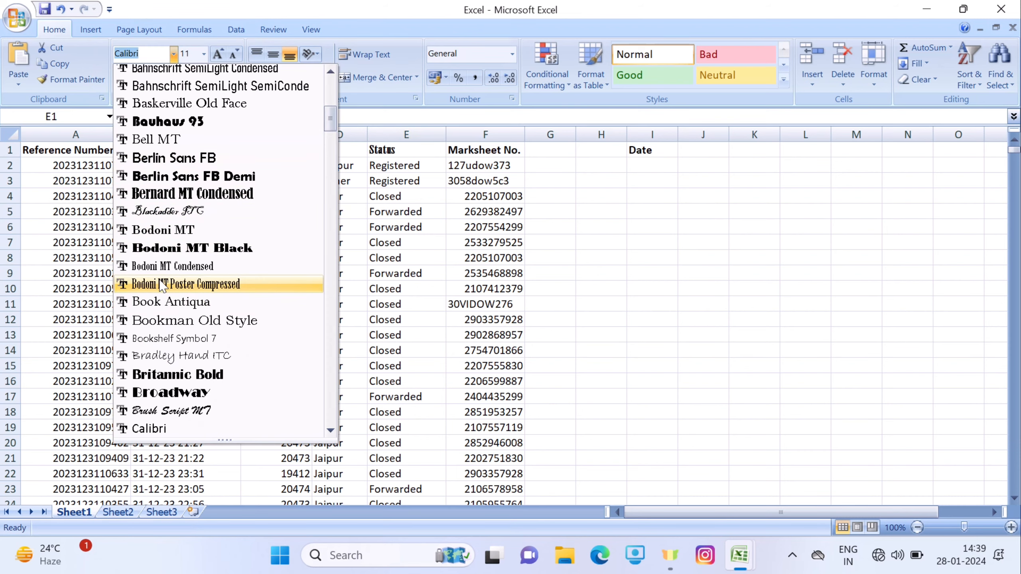
{"action": "scroll", "coordinate": [189, 310], "scroll_direction": "down", "scroll_amount": 10}
{"action": "scroll", "coordinate": [189, 310], "scroll_direction": "down", "scroll_amount": 20}
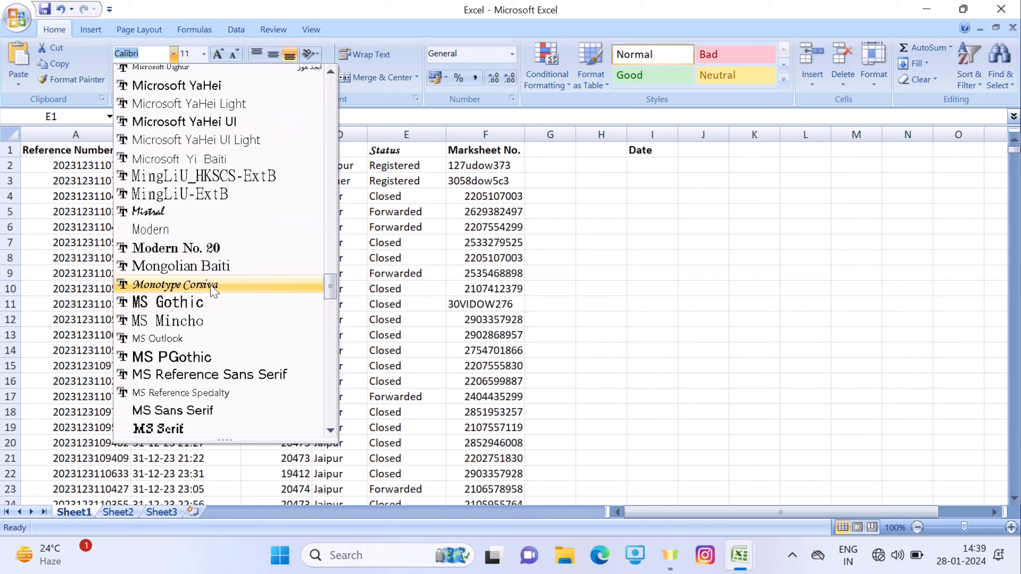
{"action": "left_click", "coordinate": [213, 285]}
{"action": "left_click", "coordinate": [218, 54]}
{"action": "left_click", "coordinate": [219, 54]}
{"action": "left_click", "coordinate": [219, 54]}
{"action": "left_click", "coordinate": [219, 54]}
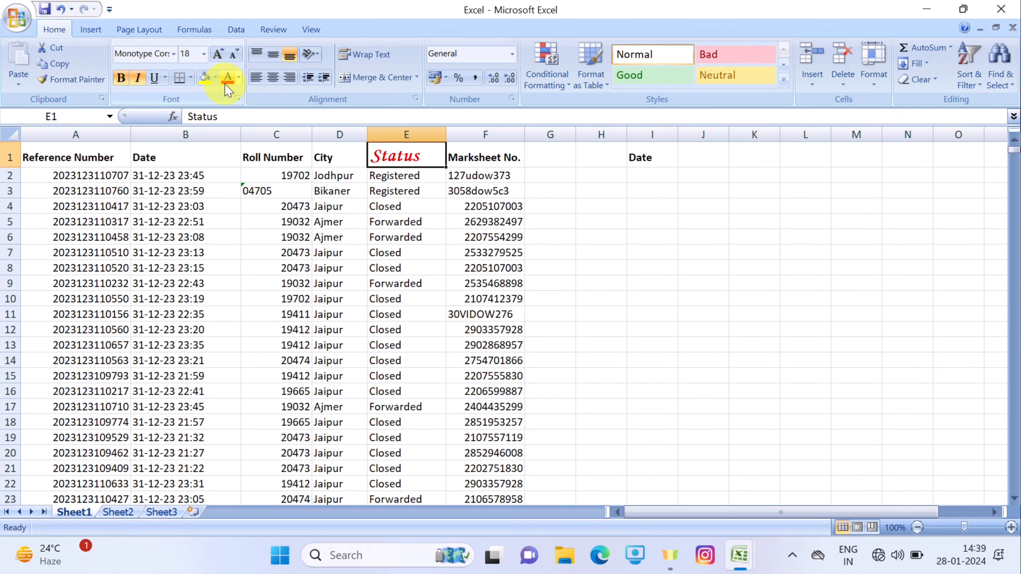
{"action": "left_click", "coordinate": [468, 345]}
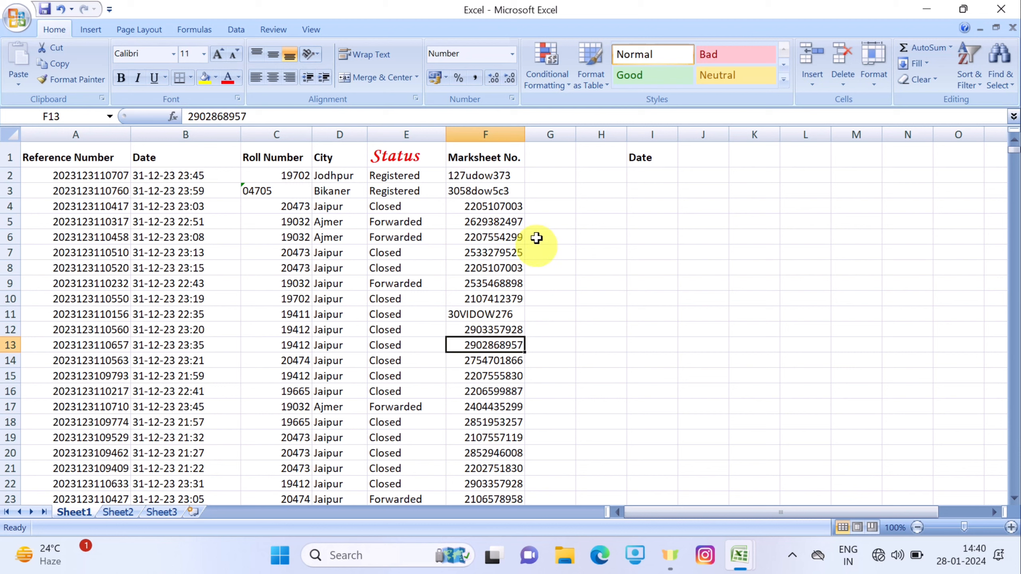
Copy the Status header's formatting onto the Date header in B1 with Format Painter.
{"action": "left_click", "coordinate": [390, 156]}
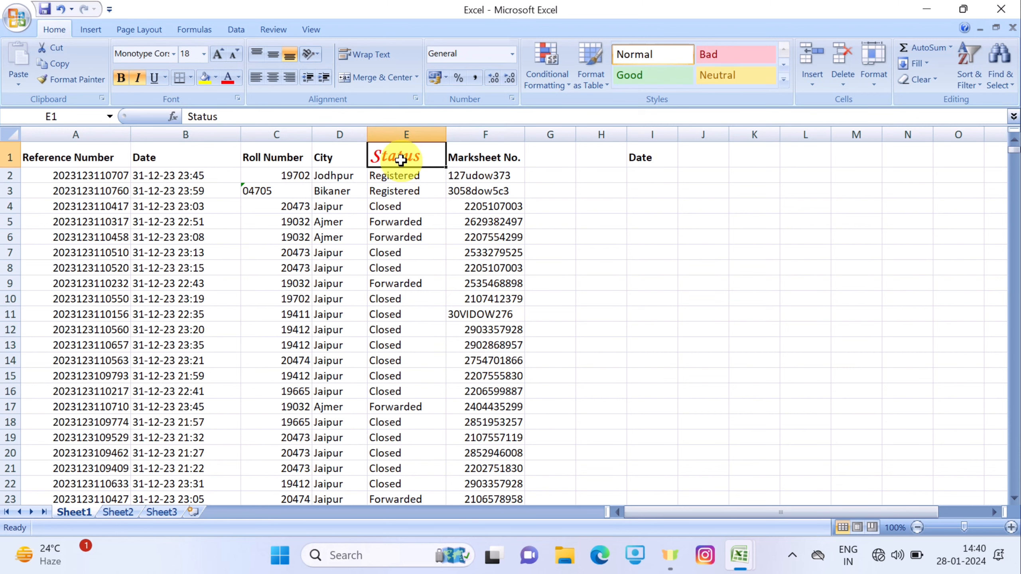
{"action": "left_click", "coordinate": [141, 156]}
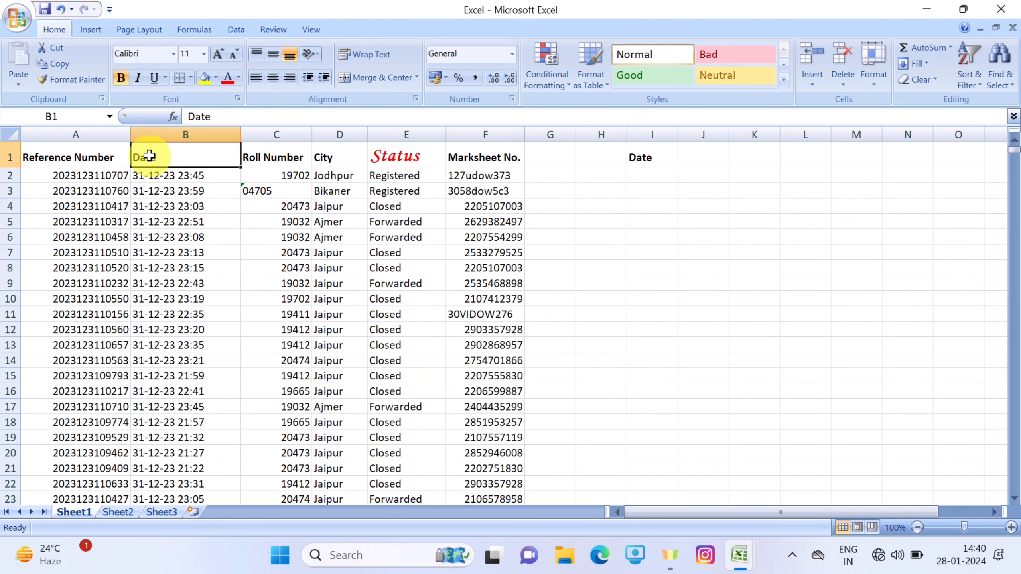
{"action": "left_click", "coordinate": [388, 166]}
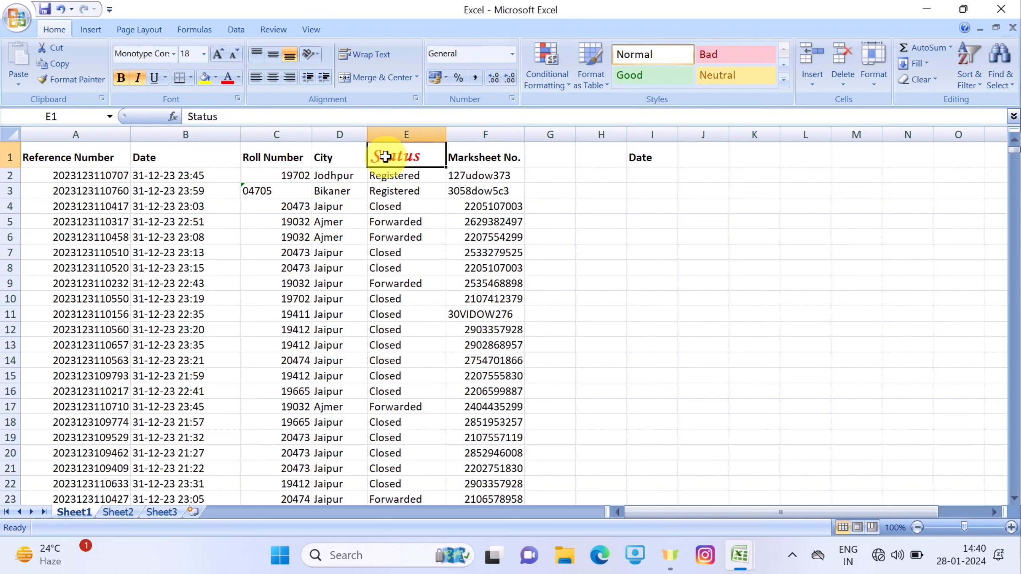
{"action": "left_click", "coordinate": [71, 80]}
{"action": "left_click", "coordinate": [172, 160]}
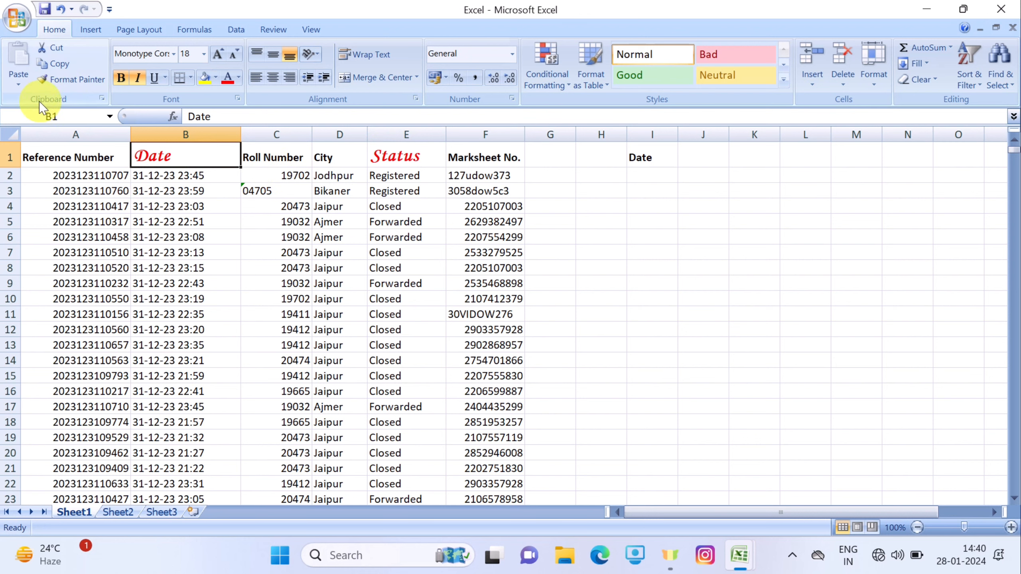
Examine the paste options with nothing copied, and again for G1 after copying the Roll Number header from C1.
{"action": "left_click", "coordinate": [23, 87]}
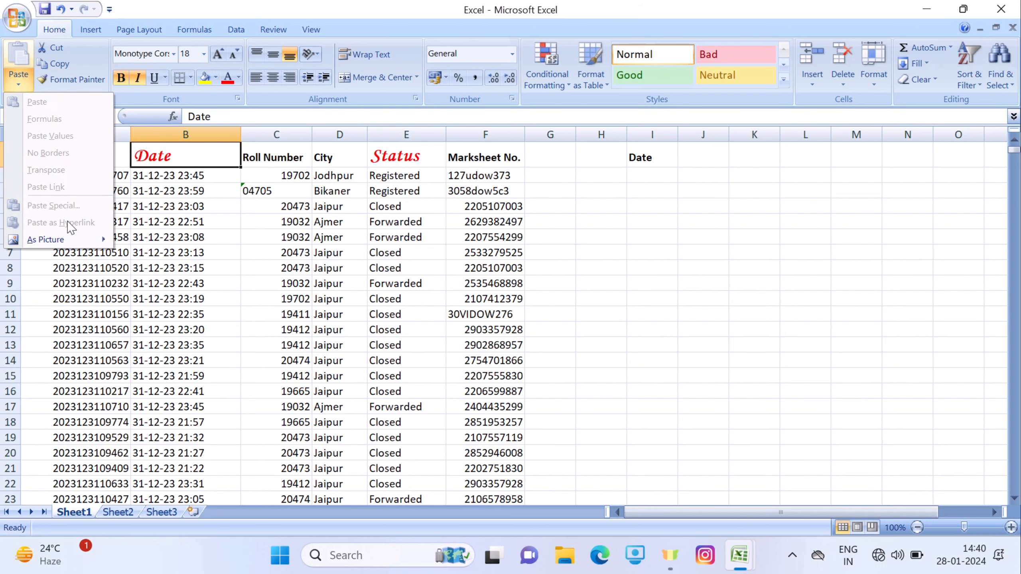
{"action": "left_click", "coordinate": [571, 183]}
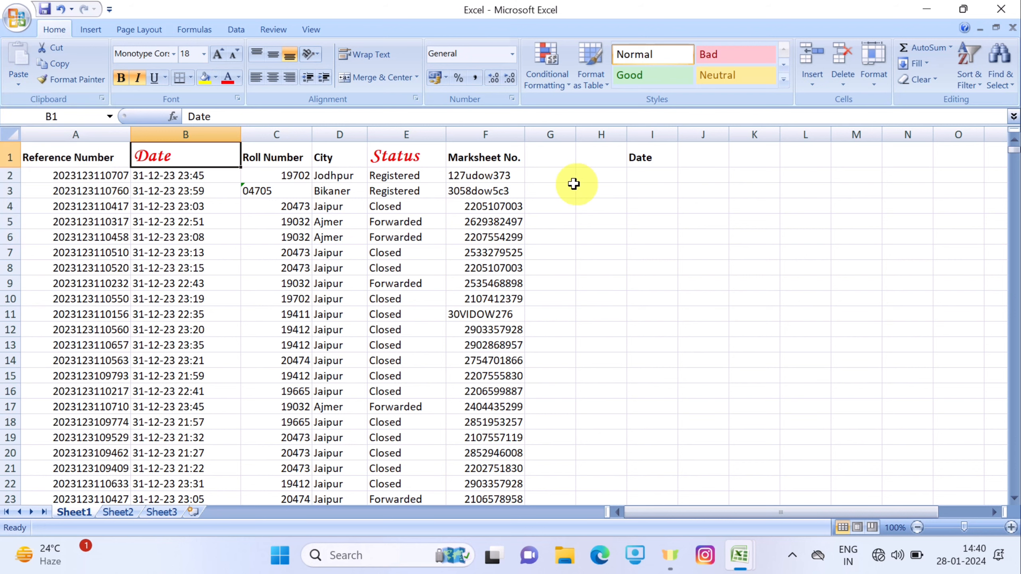
{"action": "left_click", "coordinate": [18, 81]}
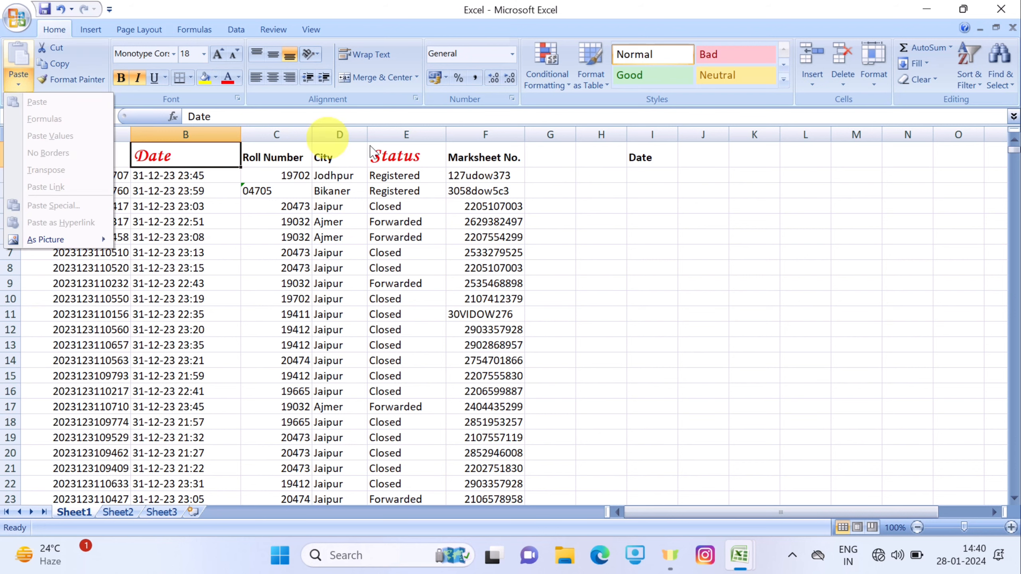
{"action": "left_click", "coordinate": [655, 222]}
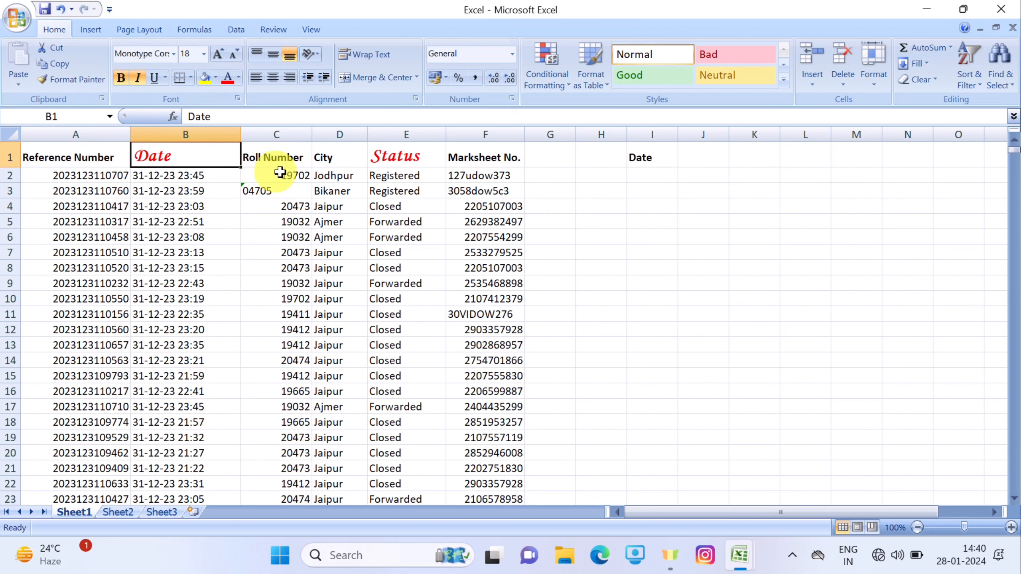
{"action": "left_click", "coordinate": [284, 156]}
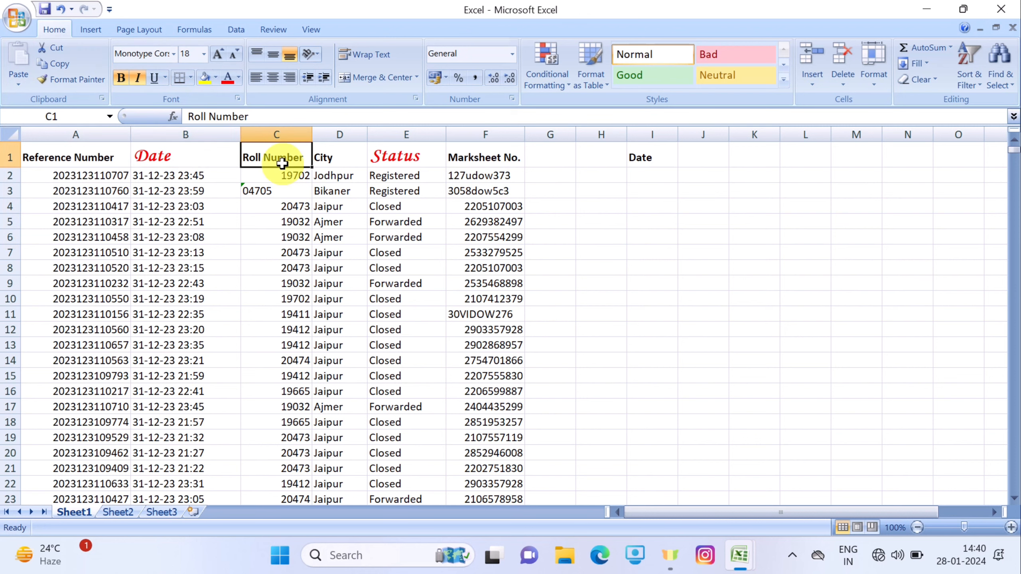
{"action": "left_click", "coordinate": [58, 64]}
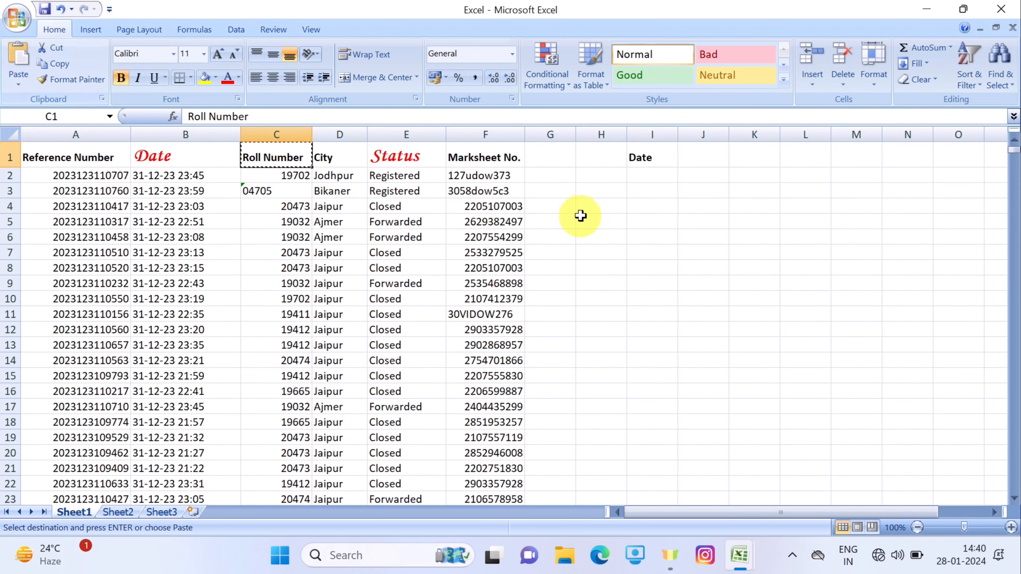
{"action": "left_click", "coordinate": [544, 155]}
{"action": "left_click", "coordinate": [17, 76]}
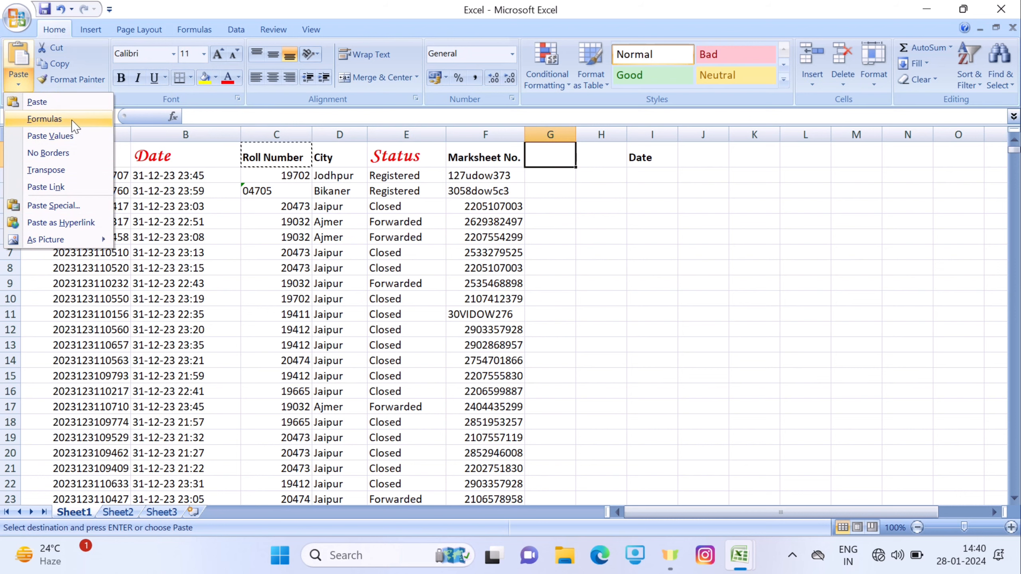
{"action": "left_click", "coordinate": [719, 277]}
{"action": "left_click", "coordinate": [652, 252]}
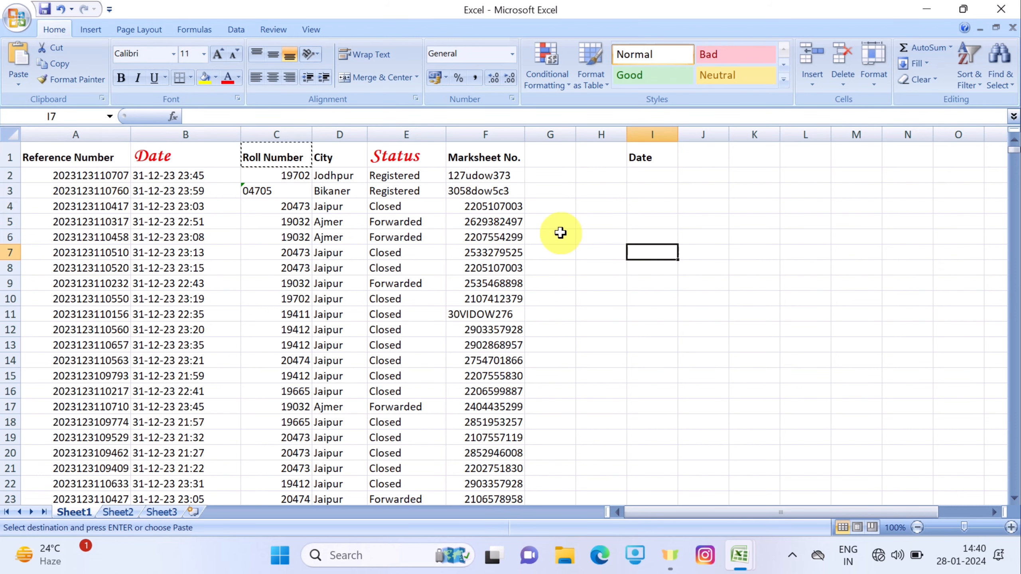
Enter the sample numbers 2, 3, 4 and 5 in cells H3 to H6.
{"action": "left_click", "coordinate": [588, 205]}
{"action": "left_click", "coordinate": [596, 195]}
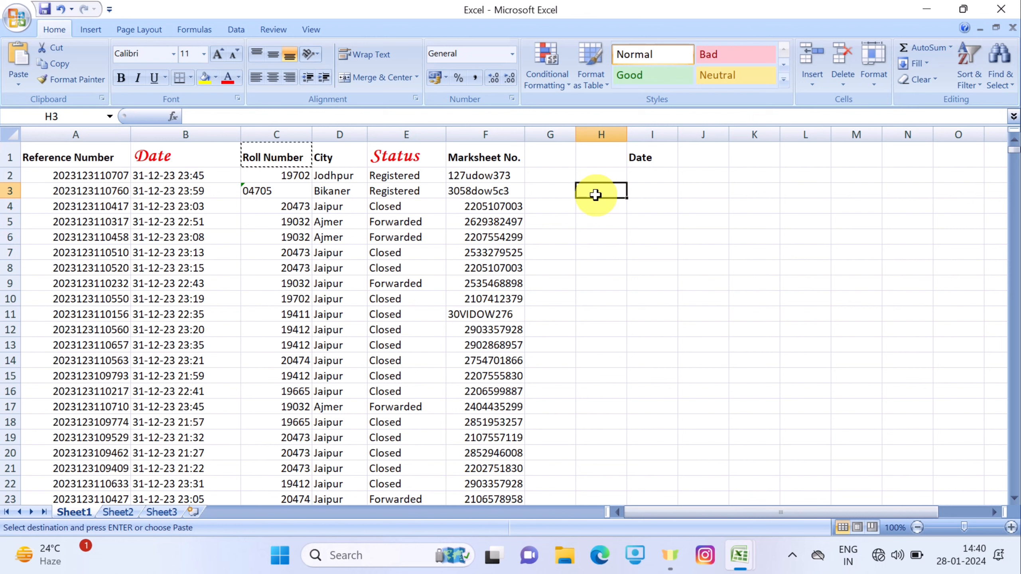
{"action": "type", "text": "2"}
{"action": "key", "text": "Return"}
{"action": "type", "text": "3"}
{"action": "key", "text": "Return"}
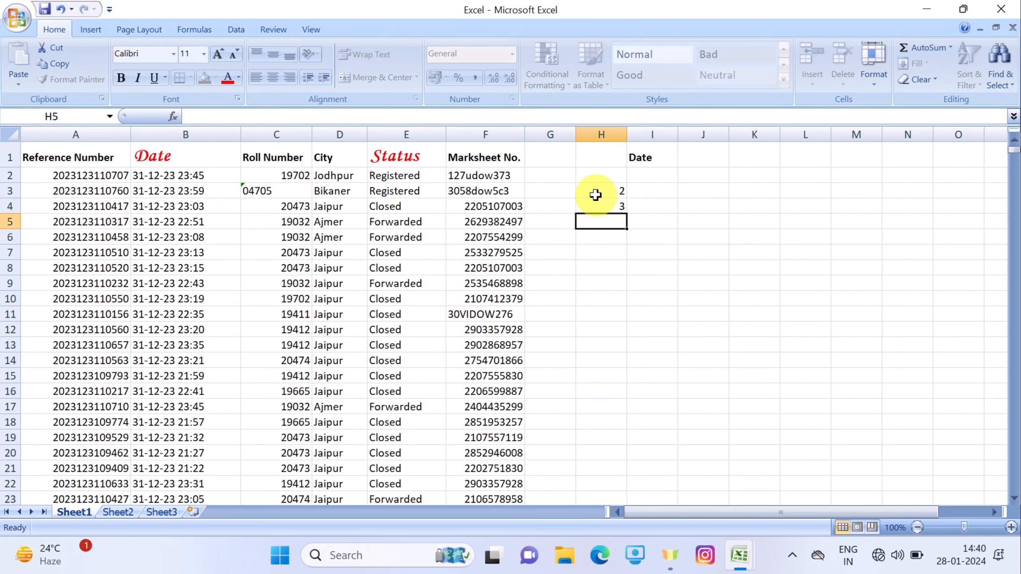
{"action": "type", "text": "4"}
{"action": "key", "text": "Return"}
{"action": "type", "text": "5"}
{"action": "key", "text": "Return"}
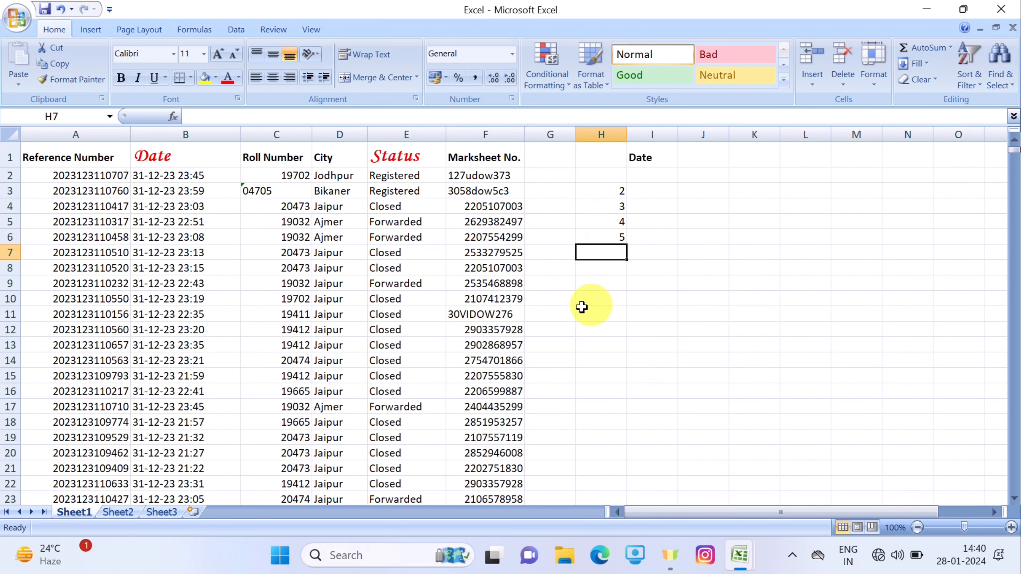
Total H3:H6 in cell H7 with AutoSum and compare its formula with the plain values above.
{"action": "left_click", "coordinate": [919, 52]}
{"action": "key", "text": "Return"}
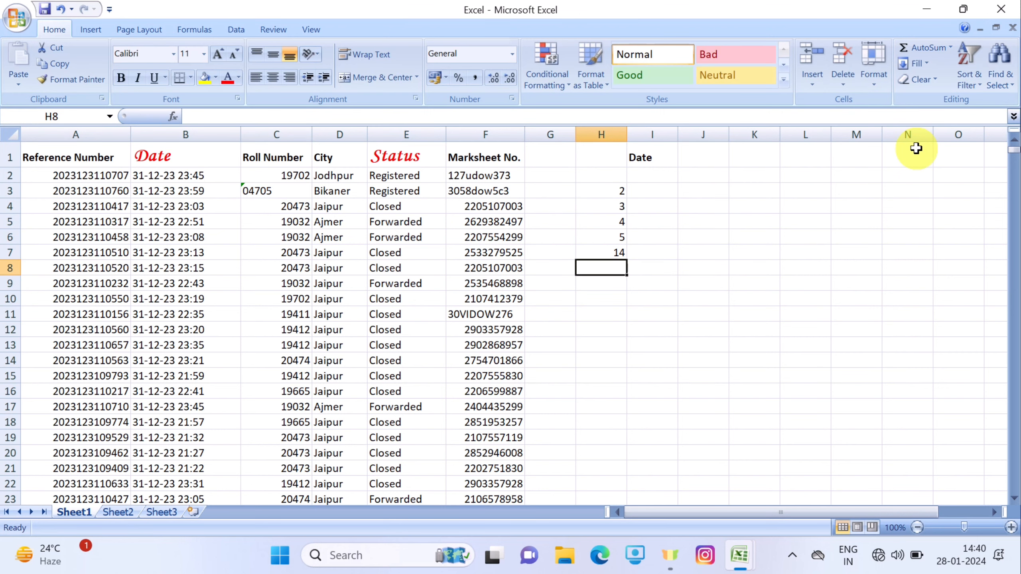
{"action": "left_click", "coordinate": [614, 192]}
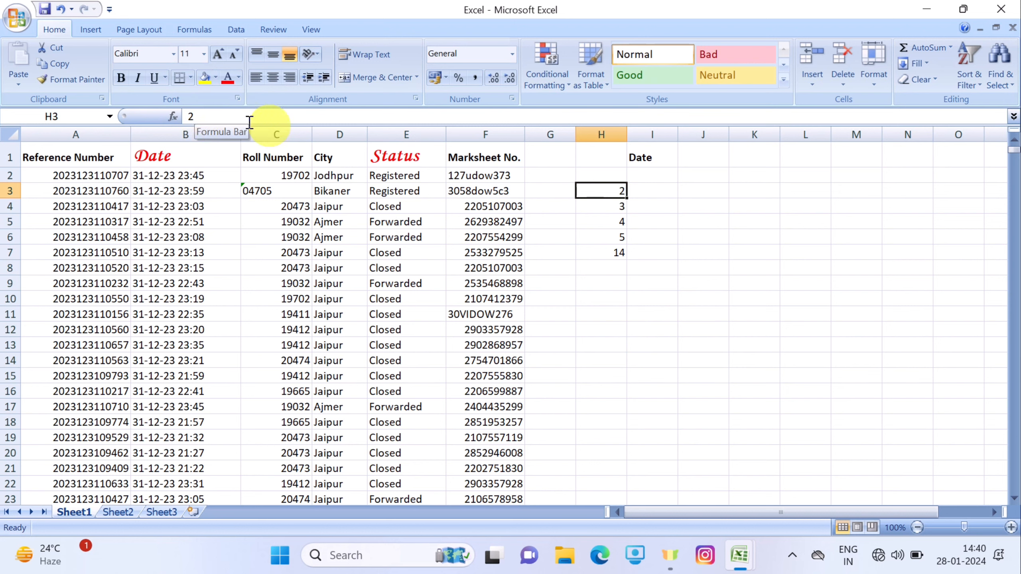
{"action": "left_click", "coordinate": [600, 209]}
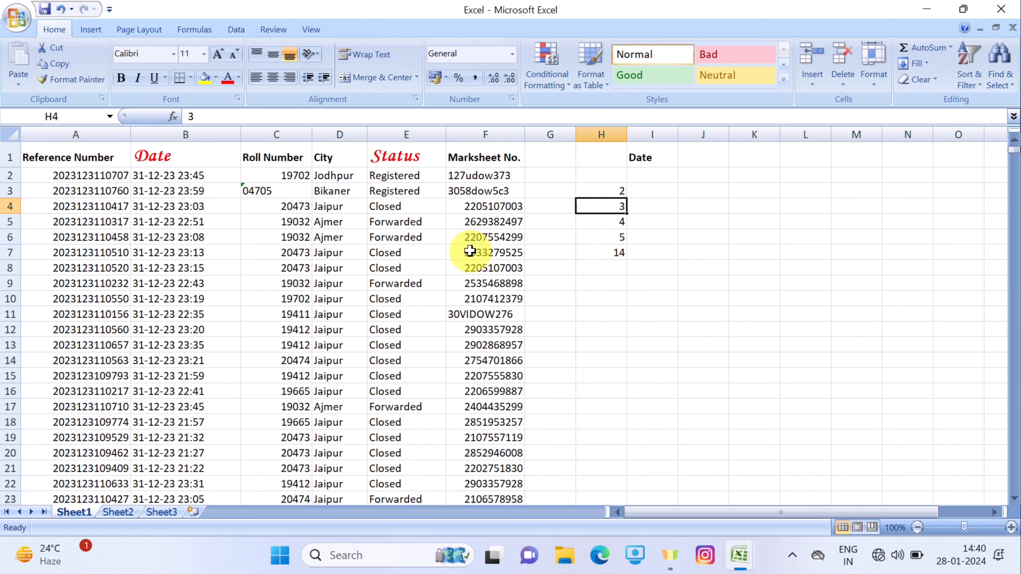
{"action": "left_click", "coordinate": [594, 251]}
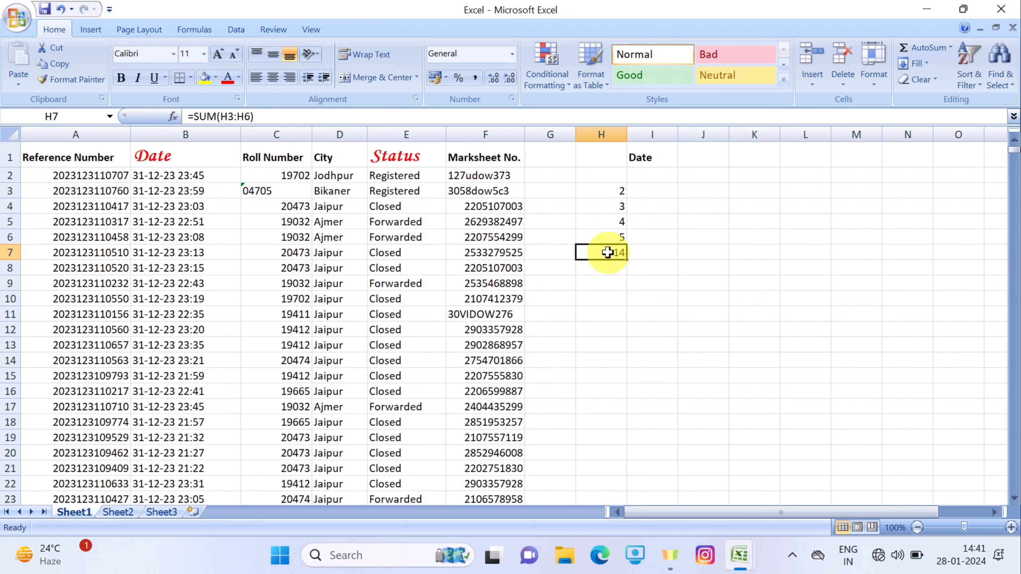
Enter the sample numbers 4, 5, 6 and 8 in cells I3 to I6.
{"action": "left_click", "coordinate": [650, 193]}
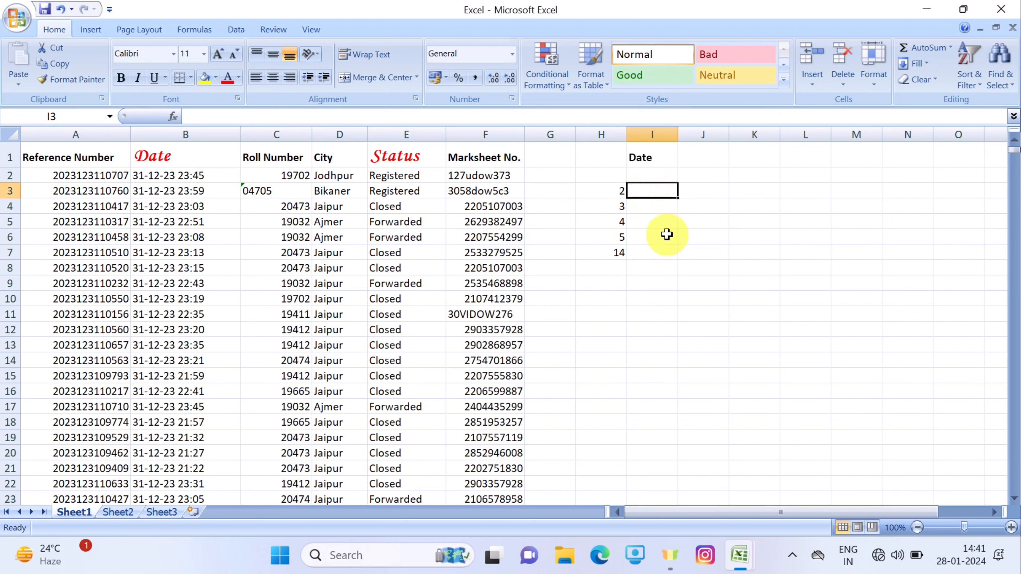
{"action": "type", "text": "4"}
{"action": "key", "text": "Return"}
{"action": "type", "text": "5"}
{"action": "left_click", "coordinate": [666, 234]}
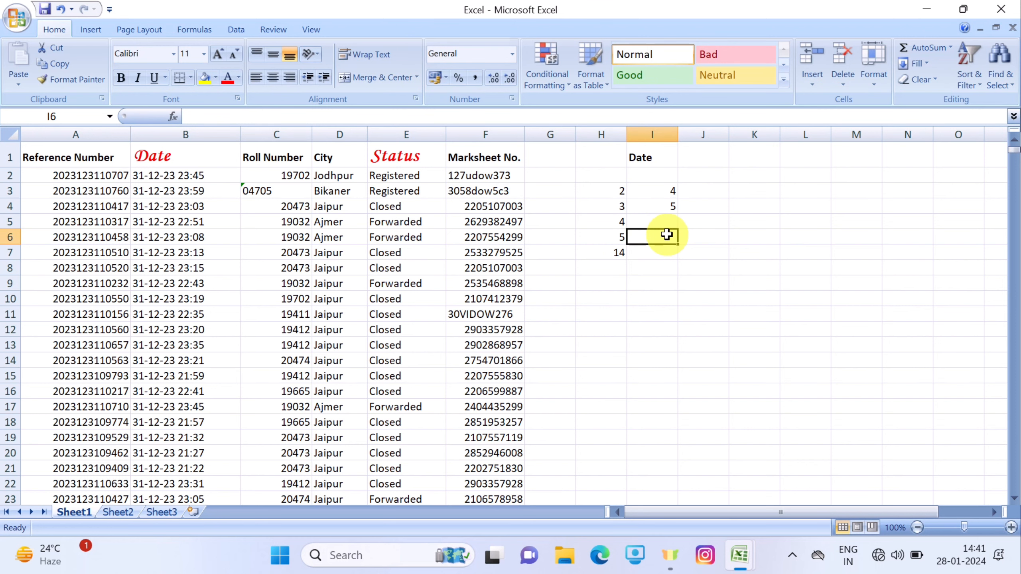
{"action": "key", "text": "Up"}
{"action": "type", "text": "6"}
{"action": "key", "text": "Return"}
{"action": "type", "text": "8"}
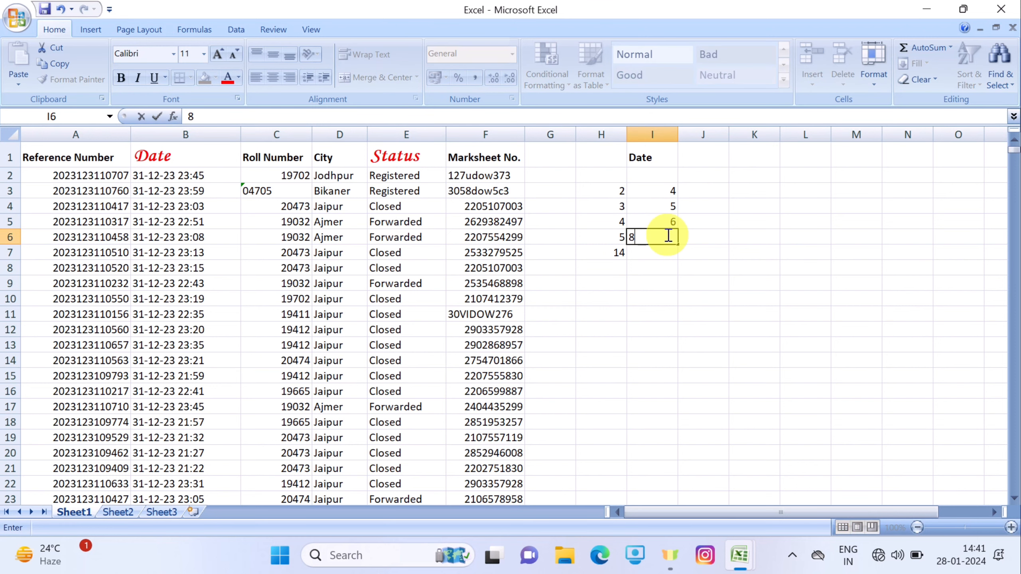
{"action": "key", "text": "Return"}
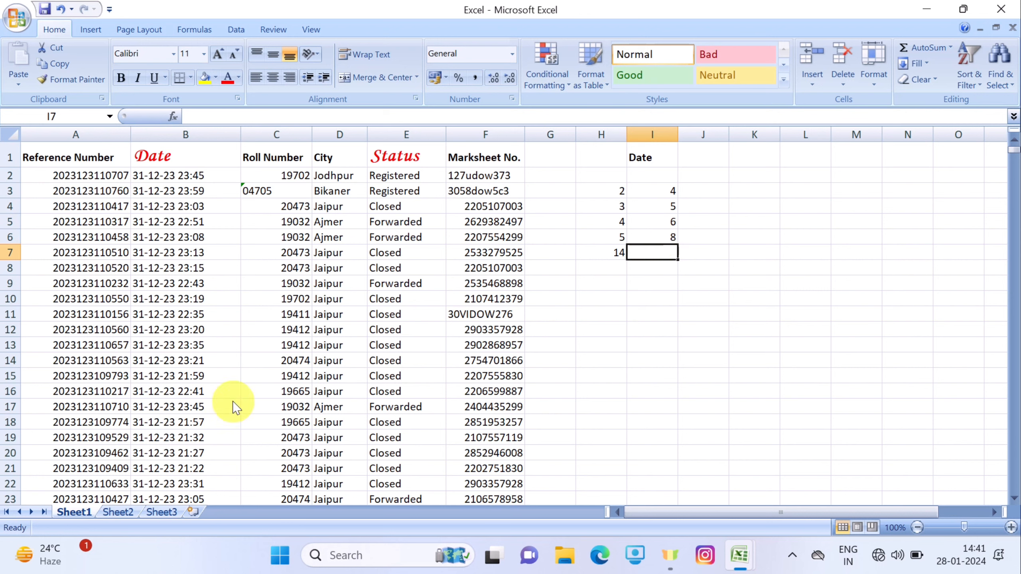
Copy the total in H7, paste only its formula into I7, and compare the formulas of both cells.
{"action": "left_click", "coordinate": [607, 251]}
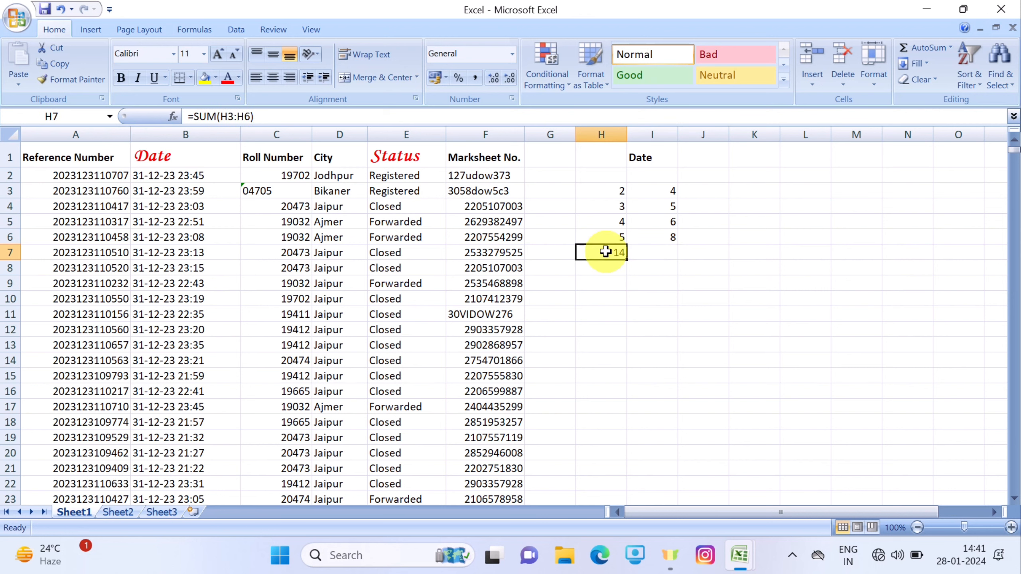
{"action": "left_click", "coordinate": [60, 63]}
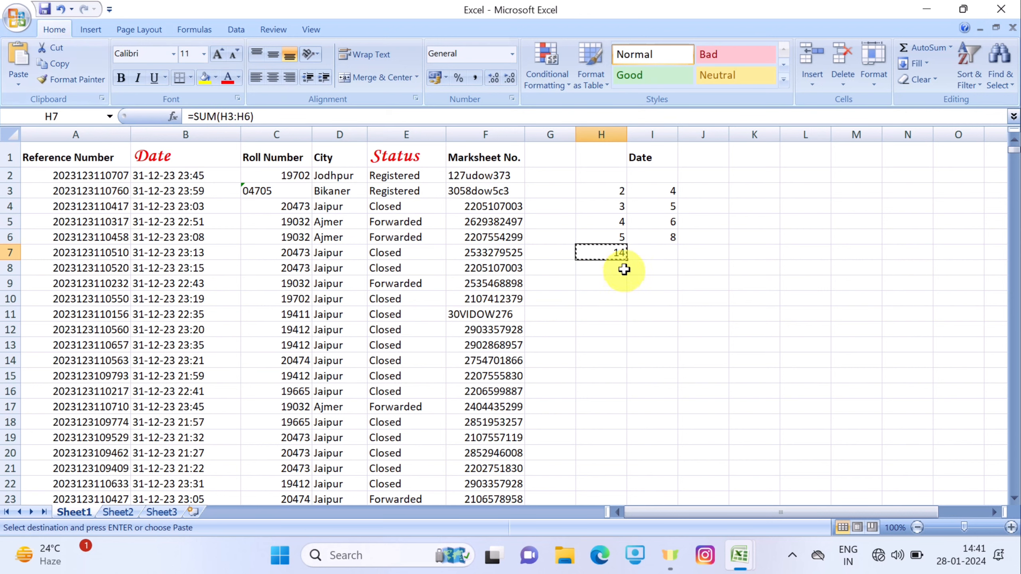
{"action": "left_click", "coordinate": [640, 257]}
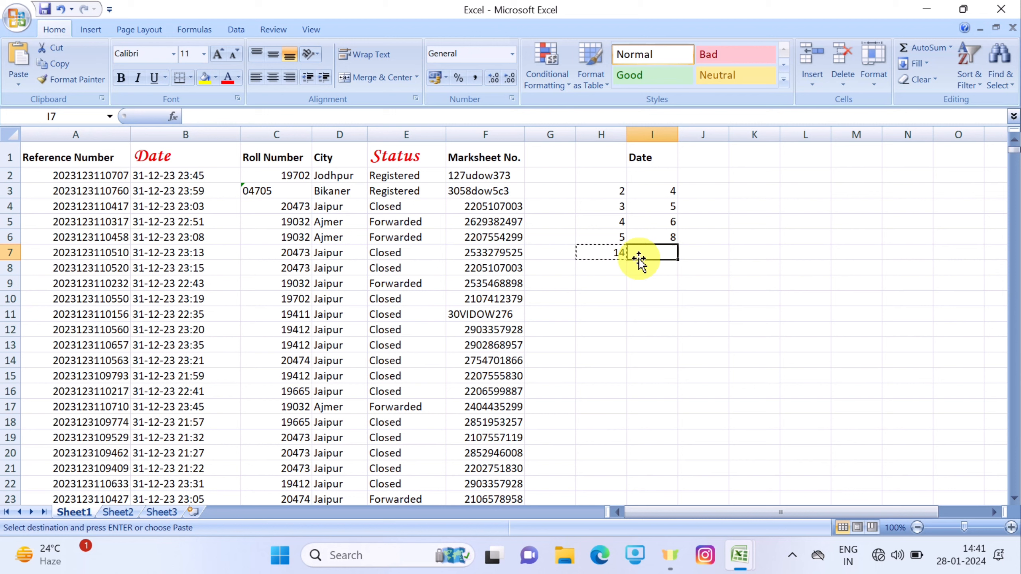
{"action": "left_click", "coordinate": [18, 82]}
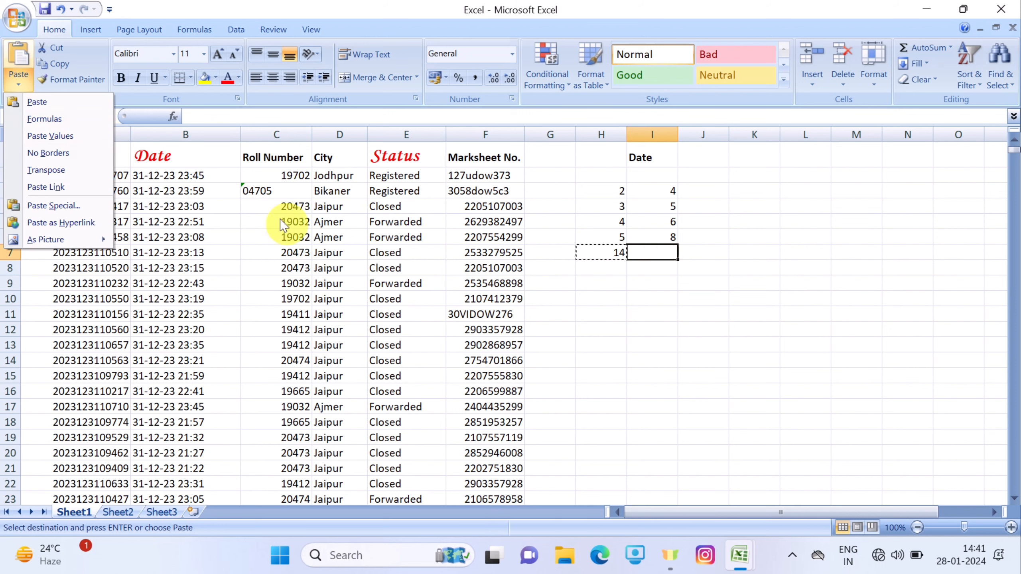
{"action": "left_click", "coordinate": [49, 118]}
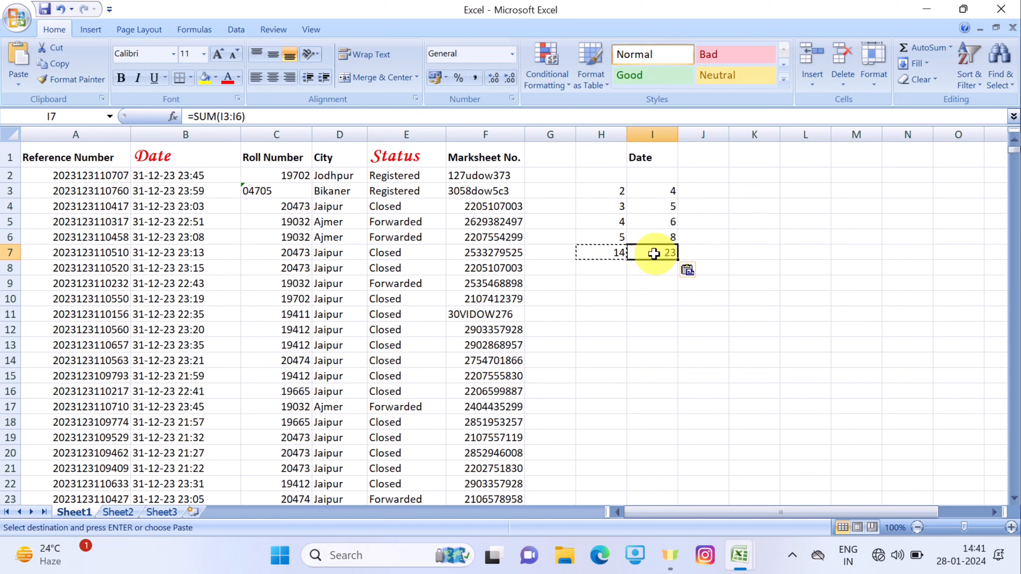
{"action": "left_click", "coordinate": [611, 252]}
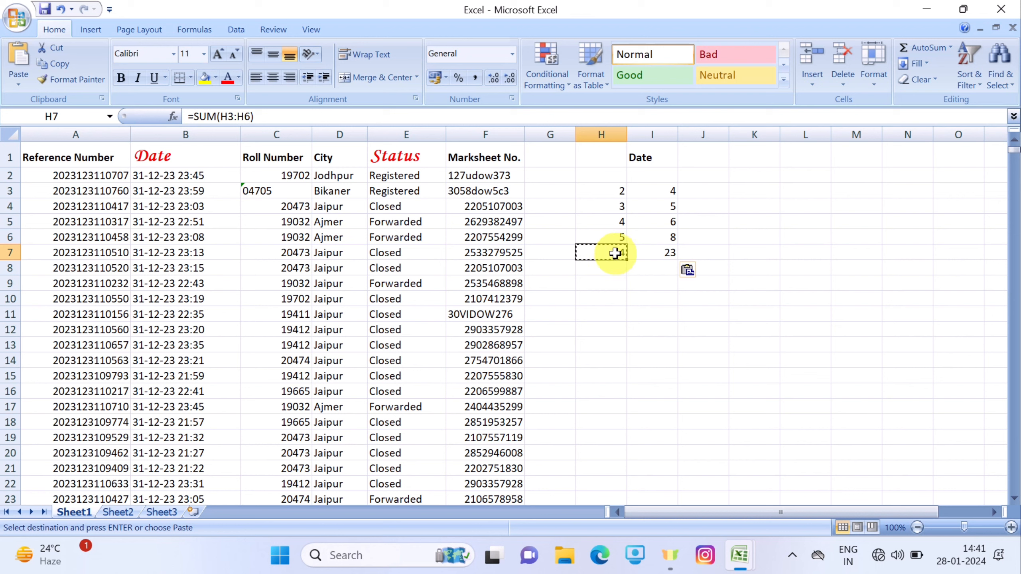
{"action": "left_click", "coordinate": [651, 251]}
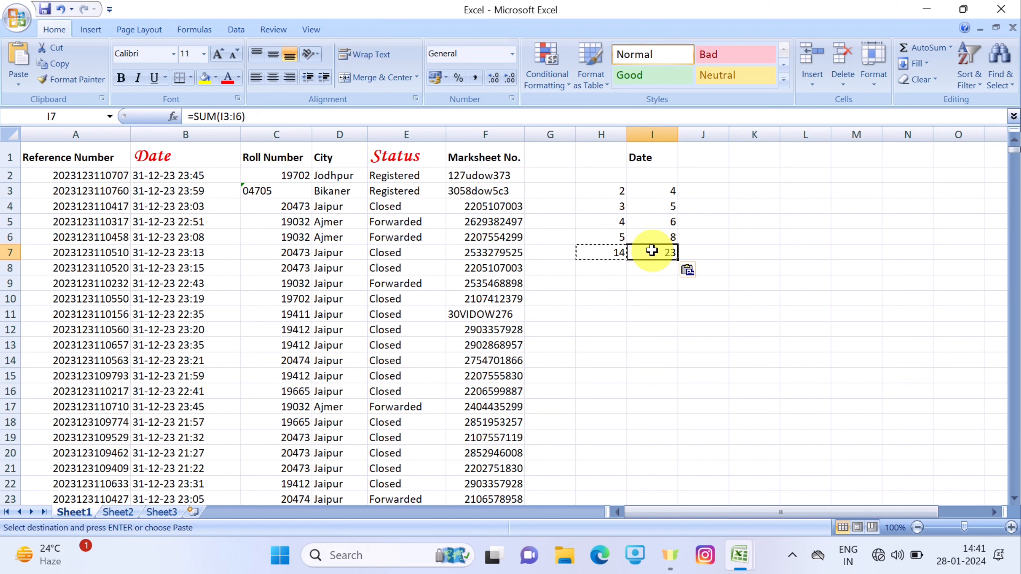
{"action": "left_click", "coordinate": [18, 82]}
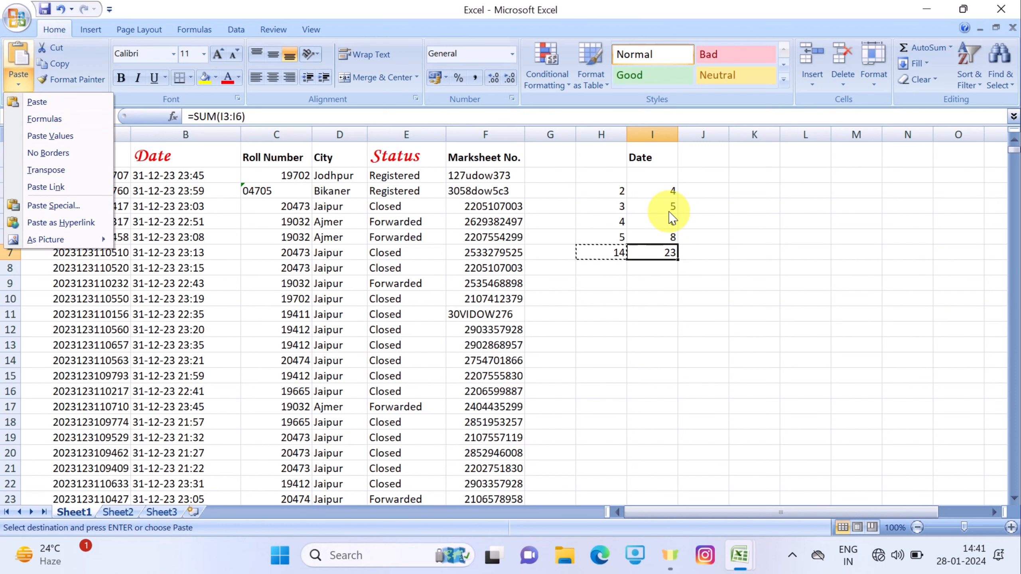
Enter the sample numbers 5, 6, 5 and 7 in cells J3 to J6.
{"action": "left_click", "coordinate": [701, 189]}
{"action": "type", "text": "5"}
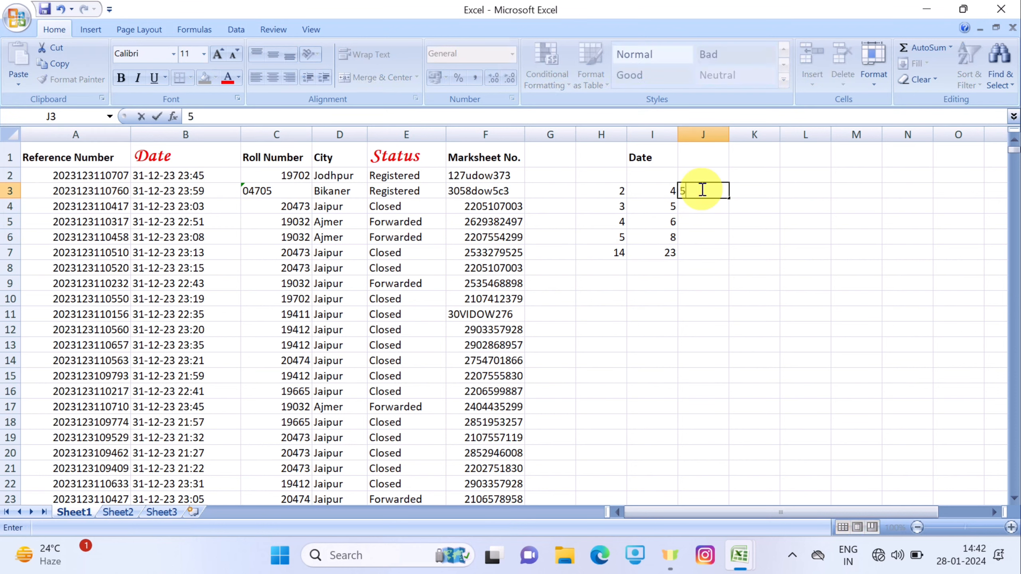
{"action": "key", "text": "Return"}
{"action": "type", "text": "6"}
{"action": "key", "text": "Return"}
{"action": "type", "text": "5"}
{"action": "key", "text": "Return"}
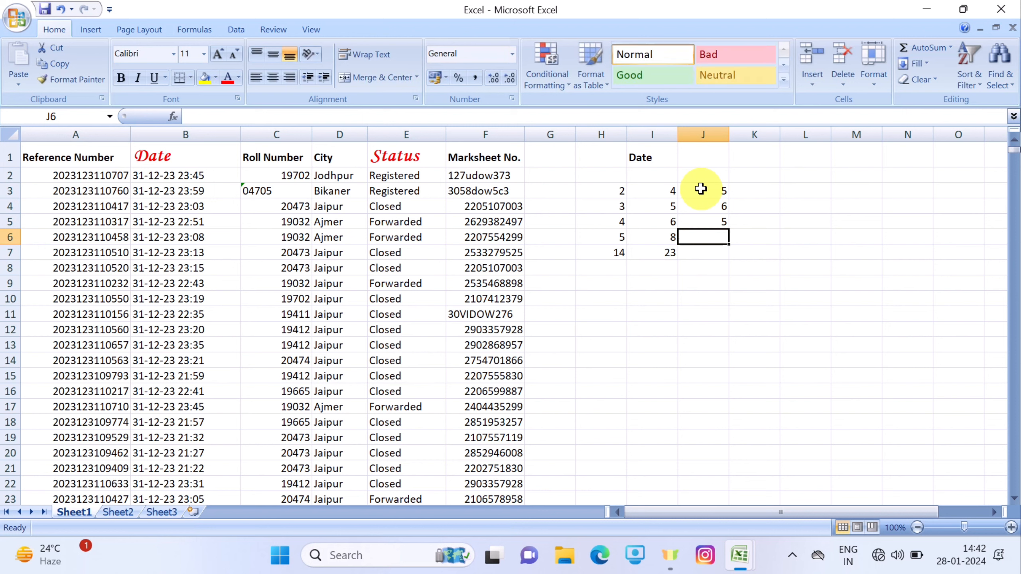
{"action": "type", "text": "7"}
{"action": "key", "text": "Return"}
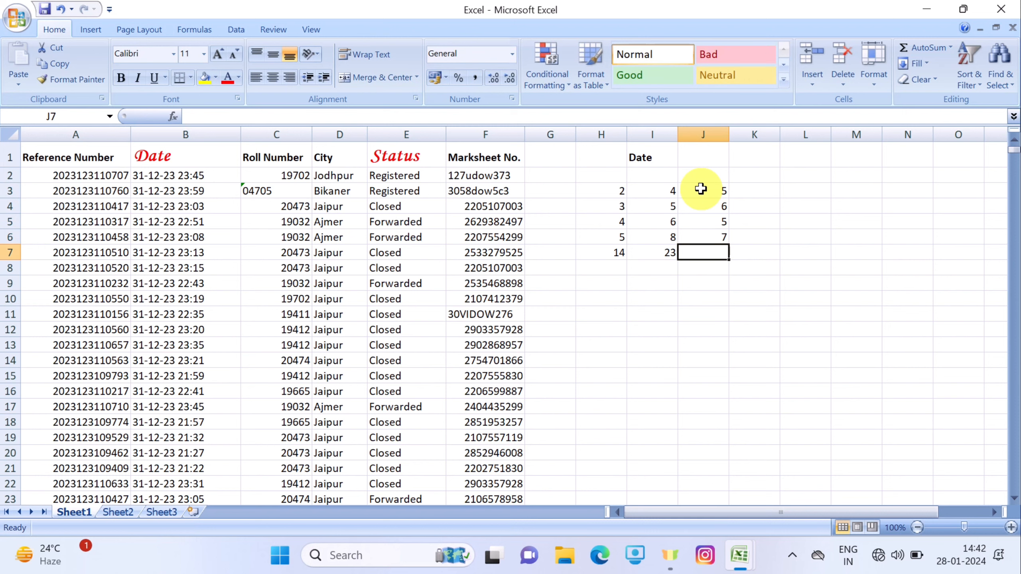
Copy the total in H7 and paste only its value into J7.
{"action": "left_click", "coordinate": [610, 255]}
{"action": "left_click", "coordinate": [60, 65]}
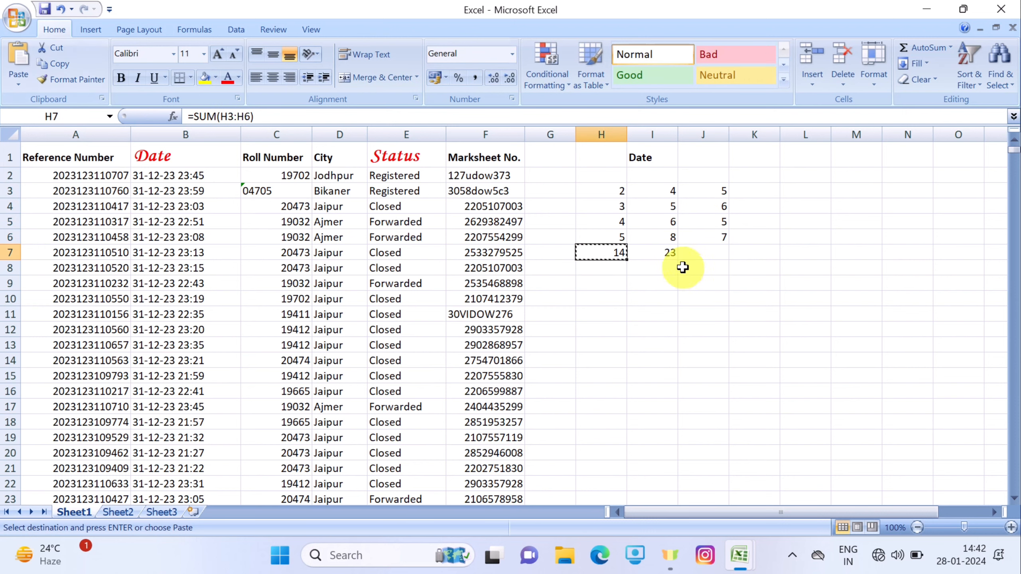
{"action": "left_click", "coordinate": [699, 252]}
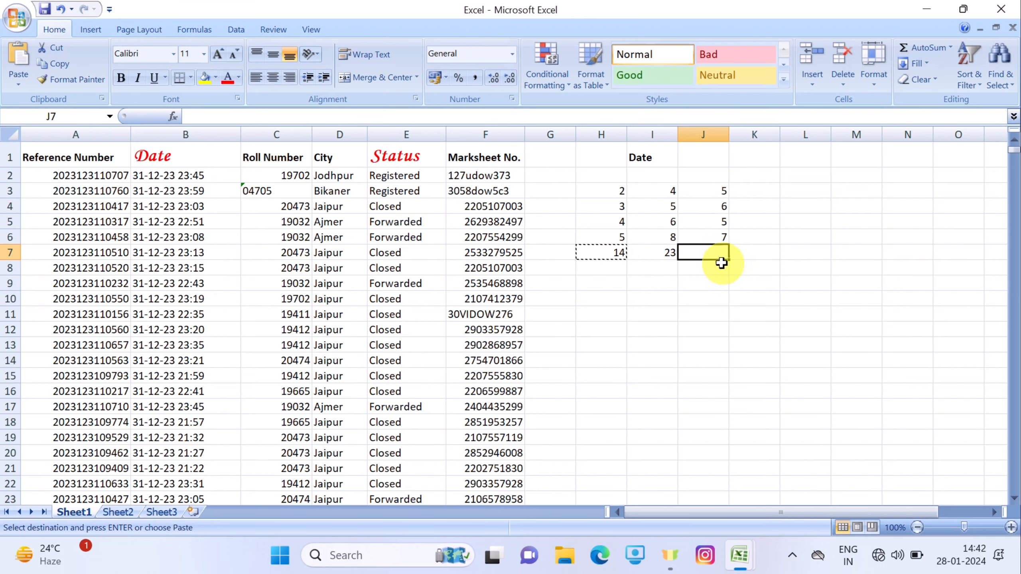
{"action": "left_click", "coordinate": [15, 84]}
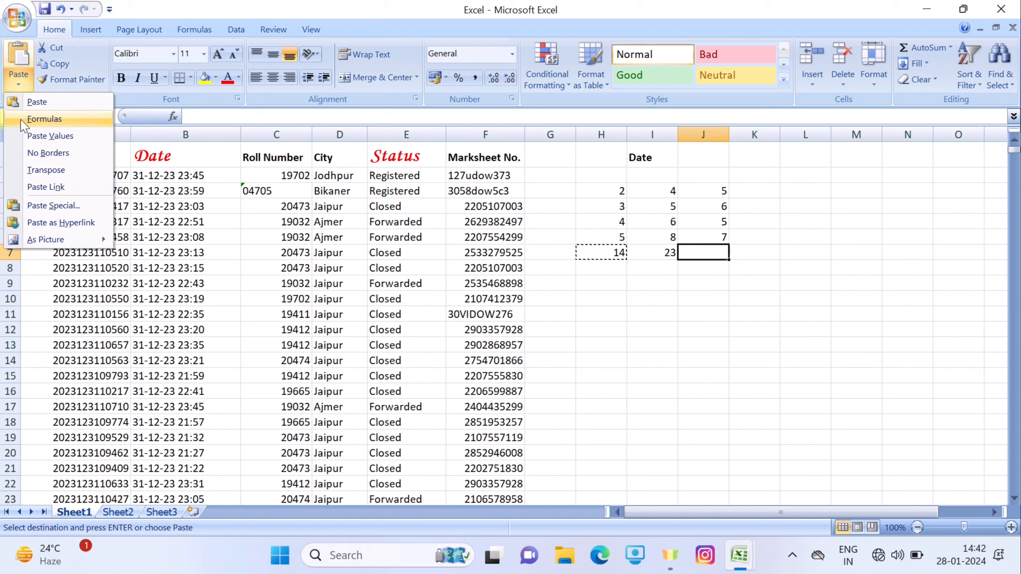
{"action": "left_click", "coordinate": [63, 140]}
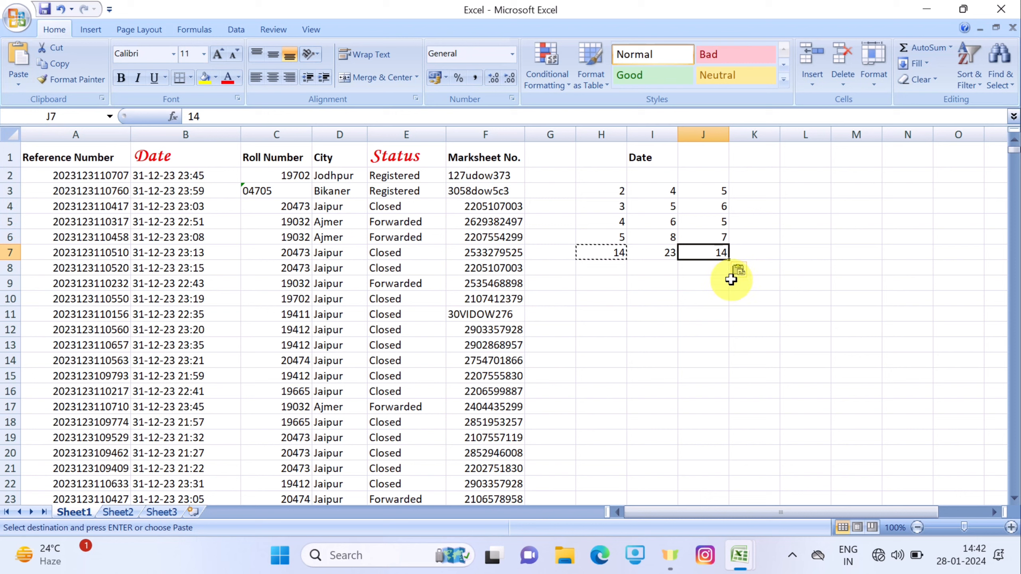
{"action": "left_click", "coordinate": [20, 85]}
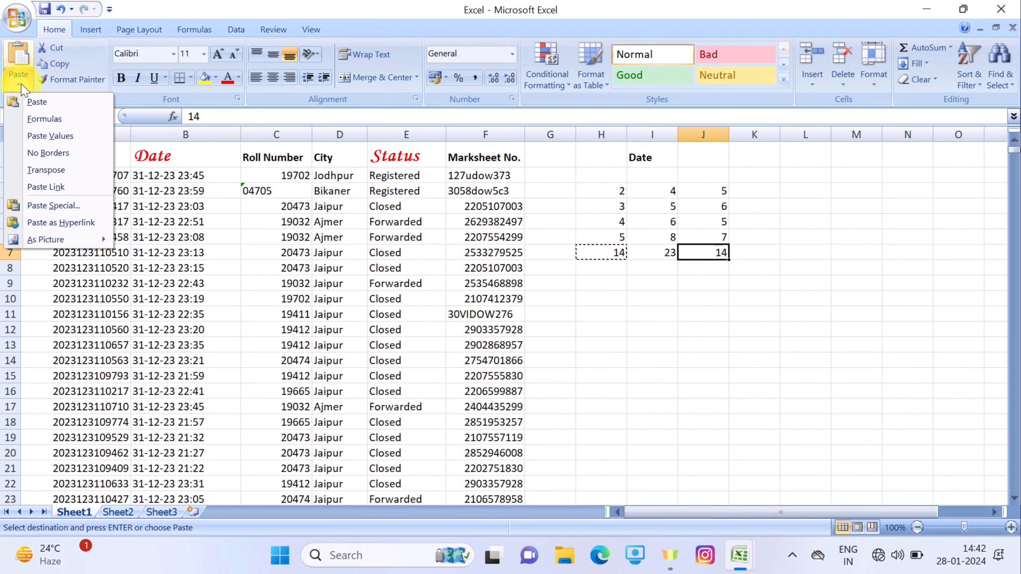
{"action": "left_click", "coordinate": [632, 368]}
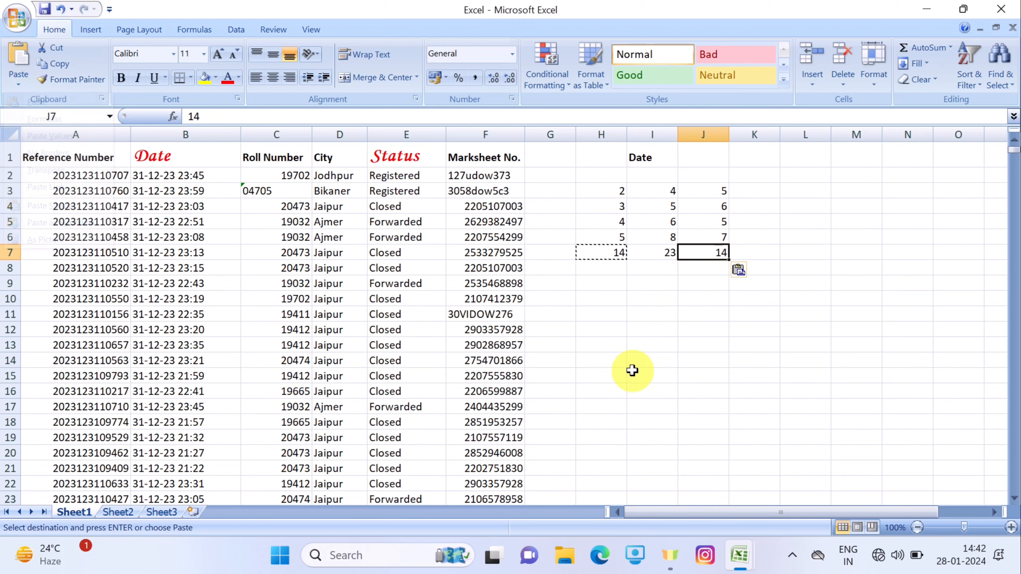
{"action": "left_click", "coordinate": [687, 269]}
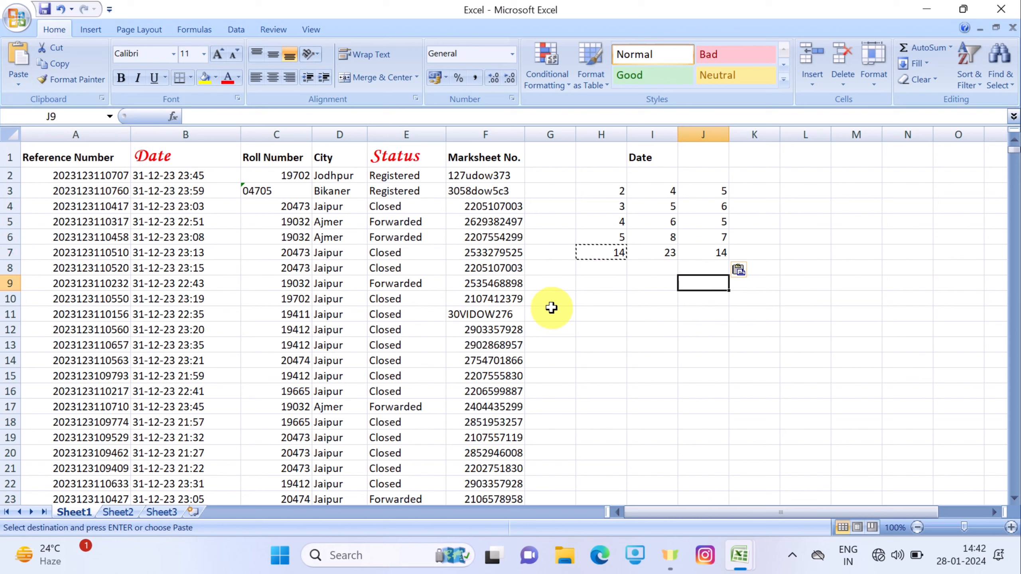
{"action": "left_click", "coordinate": [551, 157]}
{"action": "left_click", "coordinate": [505, 157]}
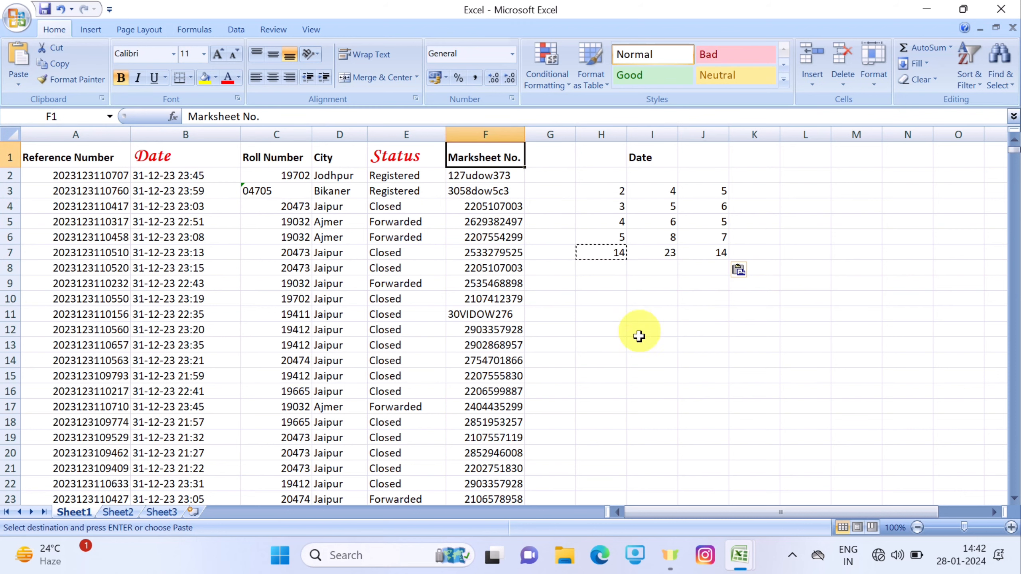
{"action": "left_click", "coordinate": [653, 373]}
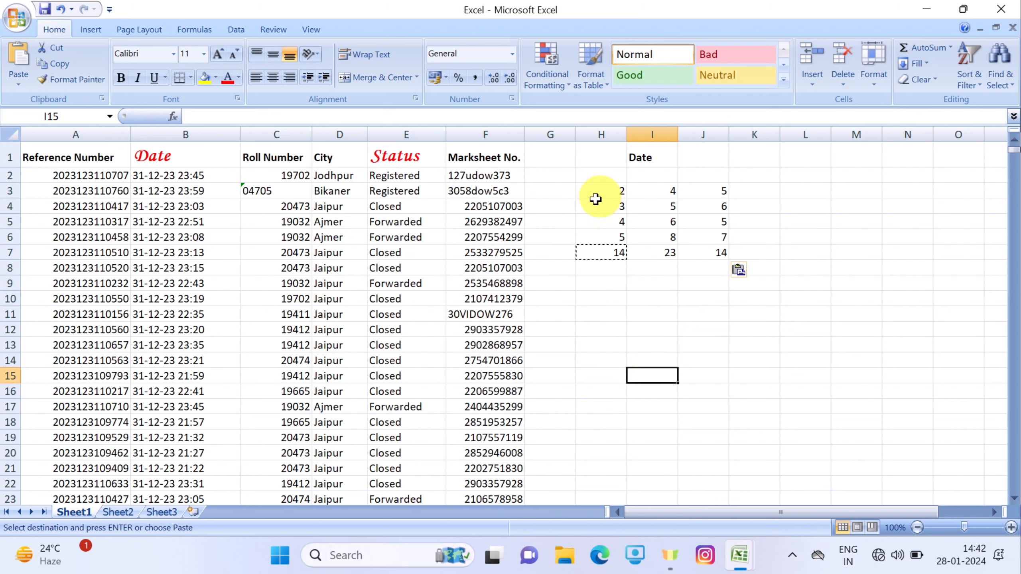
Apply a thick box border around the Date heading in cell I1.
{"action": "left_click", "coordinate": [648, 157]}
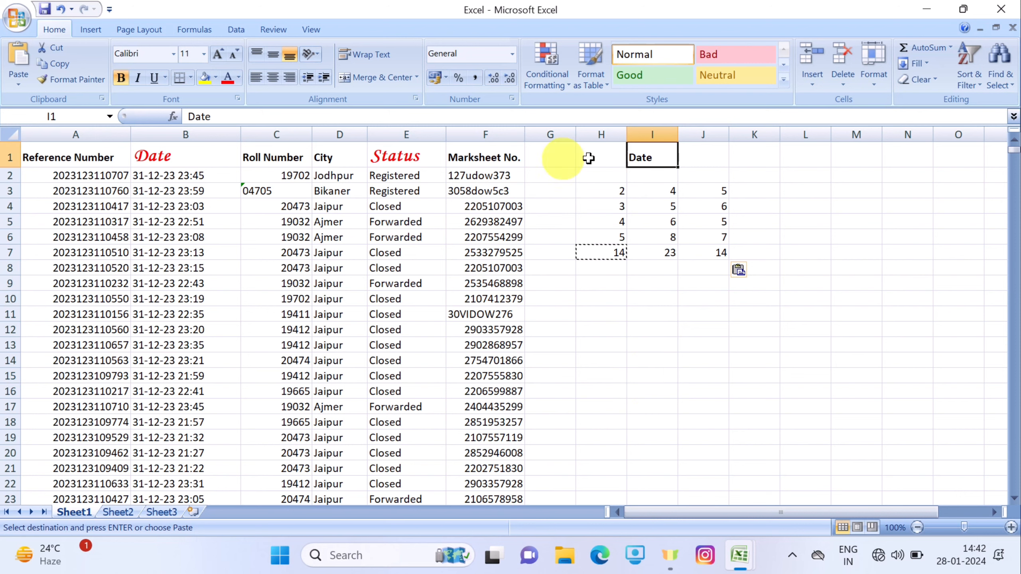
{"action": "left_click", "coordinate": [191, 83]}
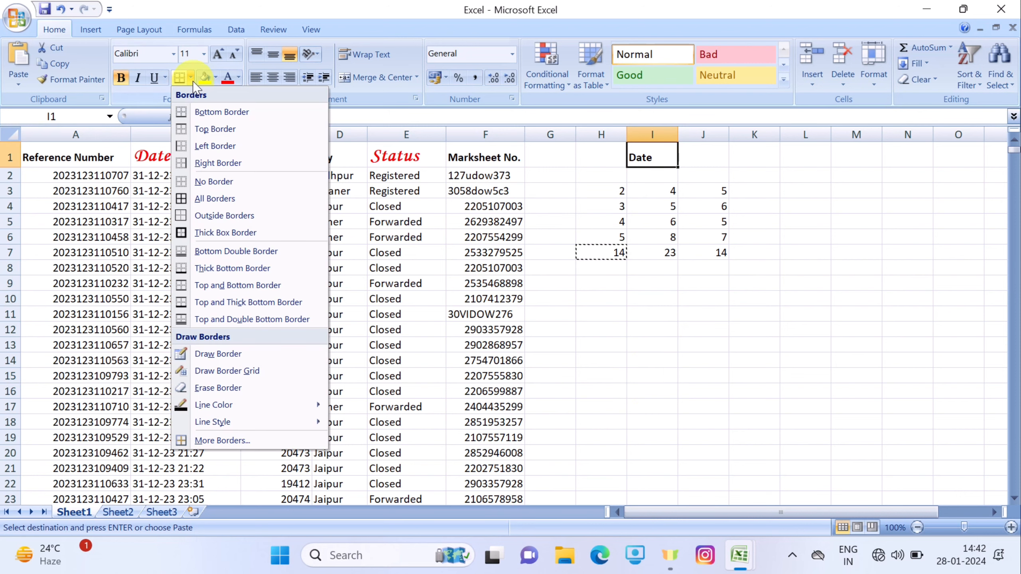
{"action": "left_click", "coordinate": [217, 234]}
{"action": "left_click", "coordinate": [683, 342]}
Apply the same thick box border to the number in cell I6.
{"action": "left_click", "coordinate": [600, 254]}
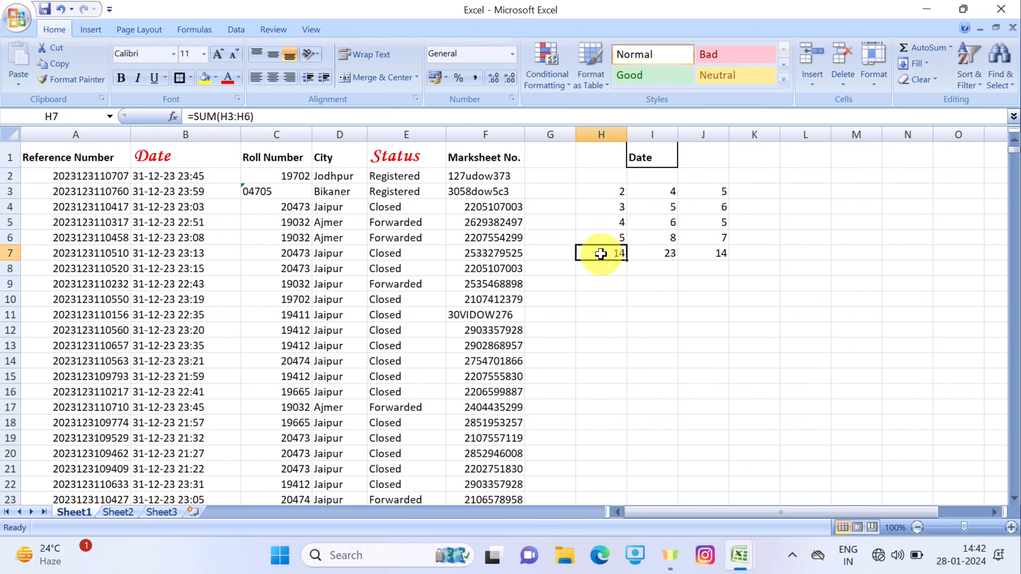
{"action": "left_click", "coordinate": [670, 241]}
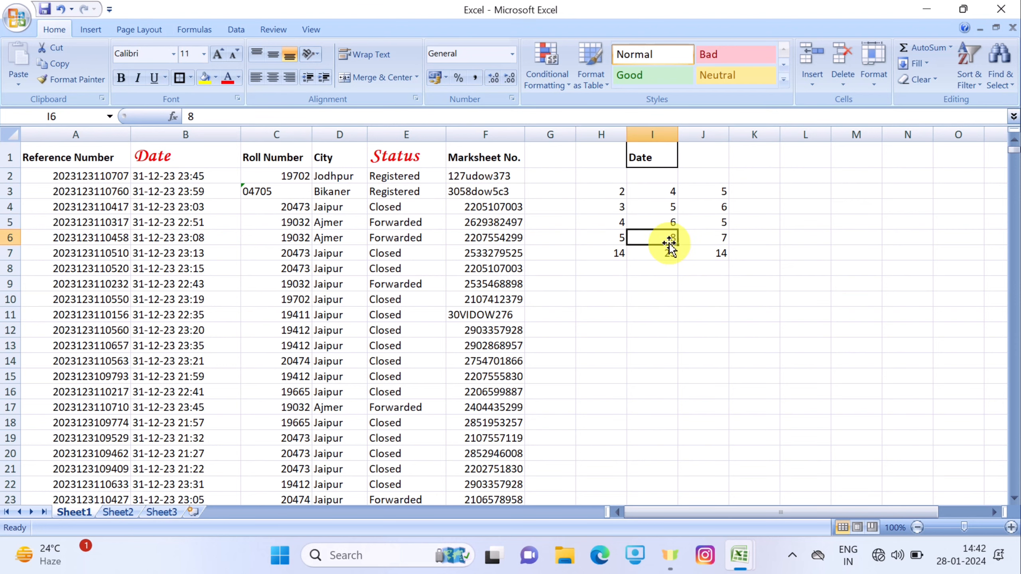
{"action": "left_click", "coordinate": [180, 77]}
{"action": "left_click", "coordinate": [806, 376]}
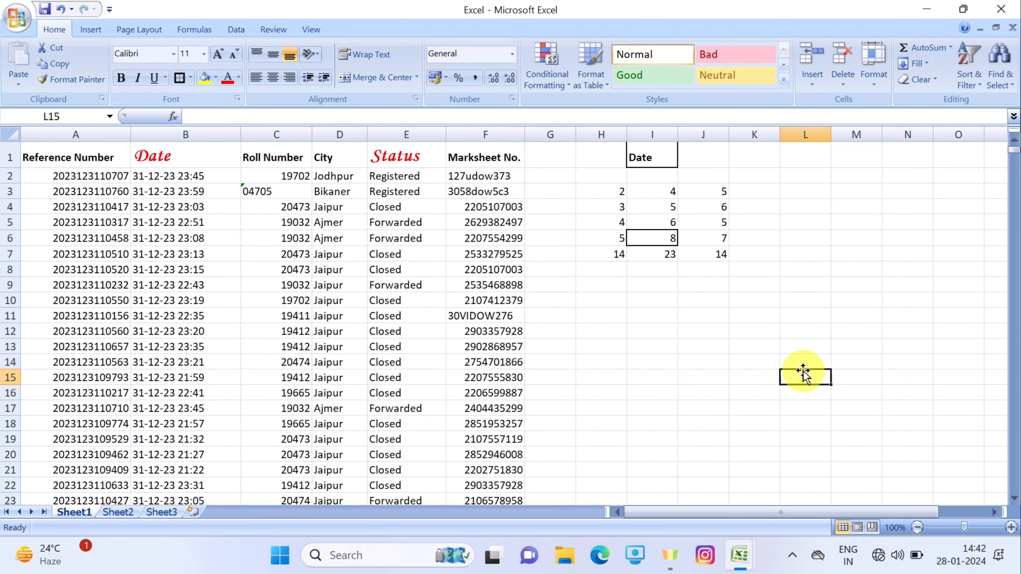
Copy the bordered cell I6 and paste it with its border into cell J12.
{"action": "left_click", "coordinate": [665, 236]}
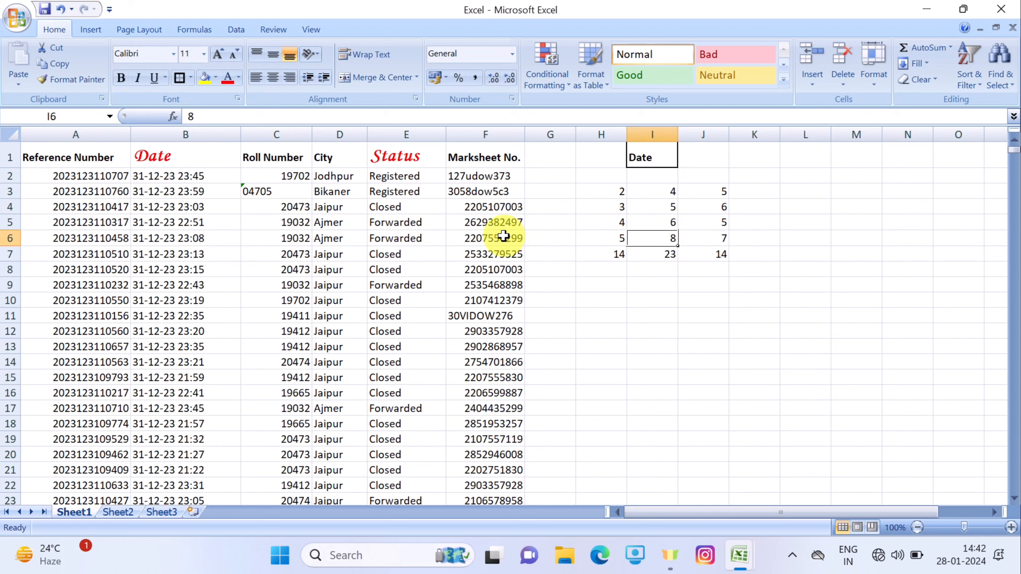
{"action": "left_click", "coordinate": [64, 64]}
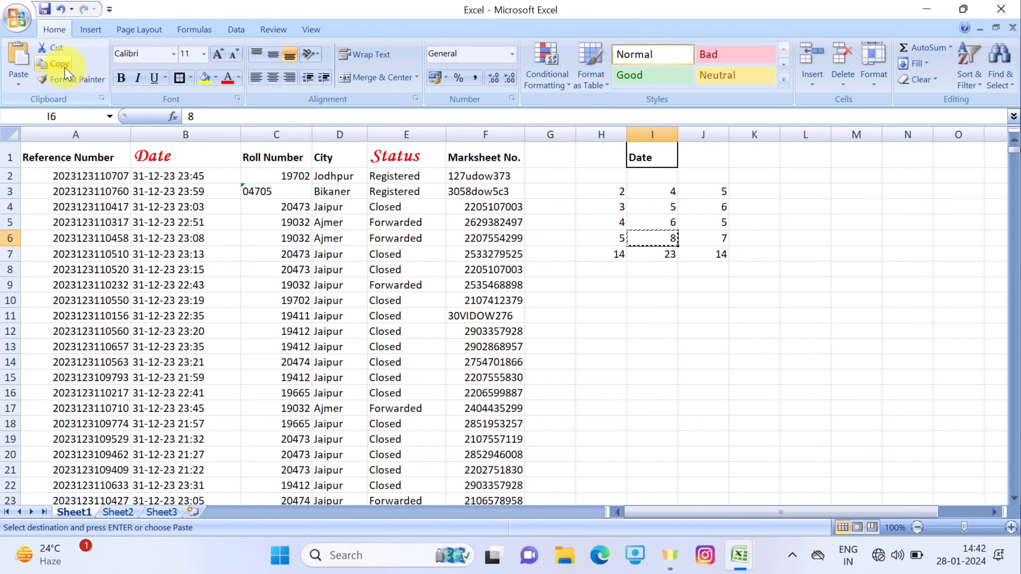
{"action": "left_click", "coordinate": [707, 327]}
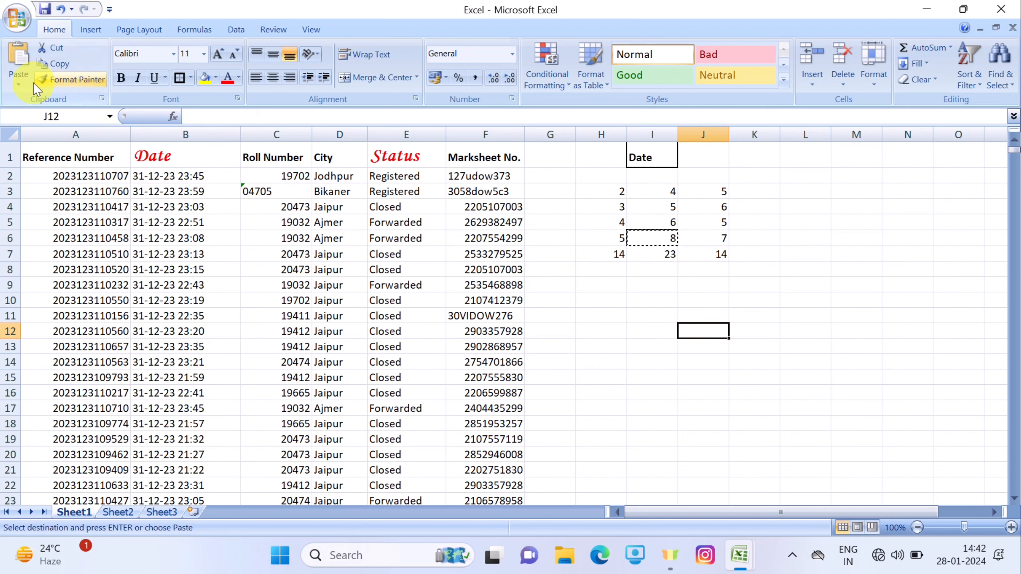
{"action": "left_click", "coordinate": [18, 84]}
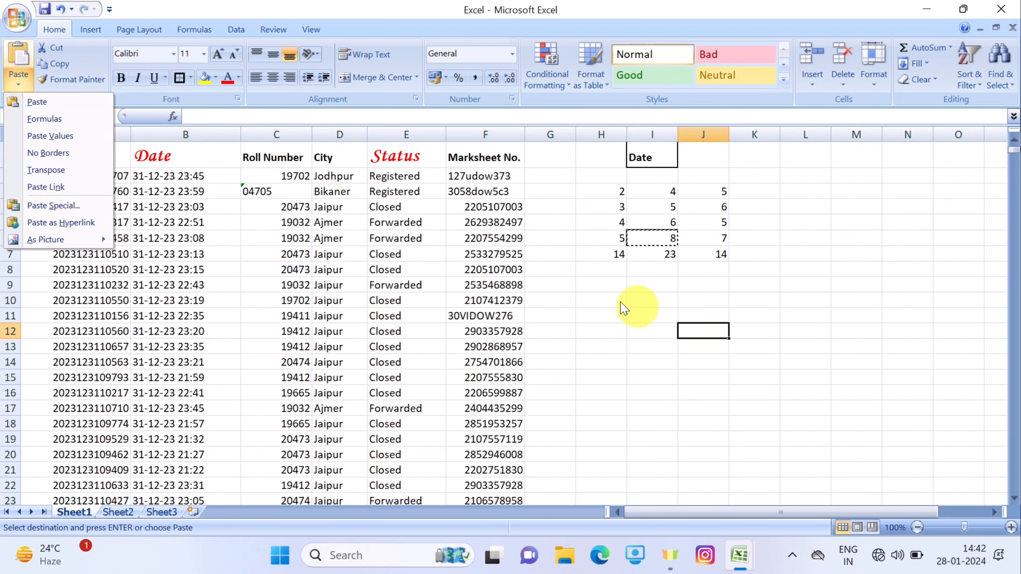
{"action": "left_click", "coordinate": [55, 105]}
{"action": "left_click", "coordinate": [770, 426]}
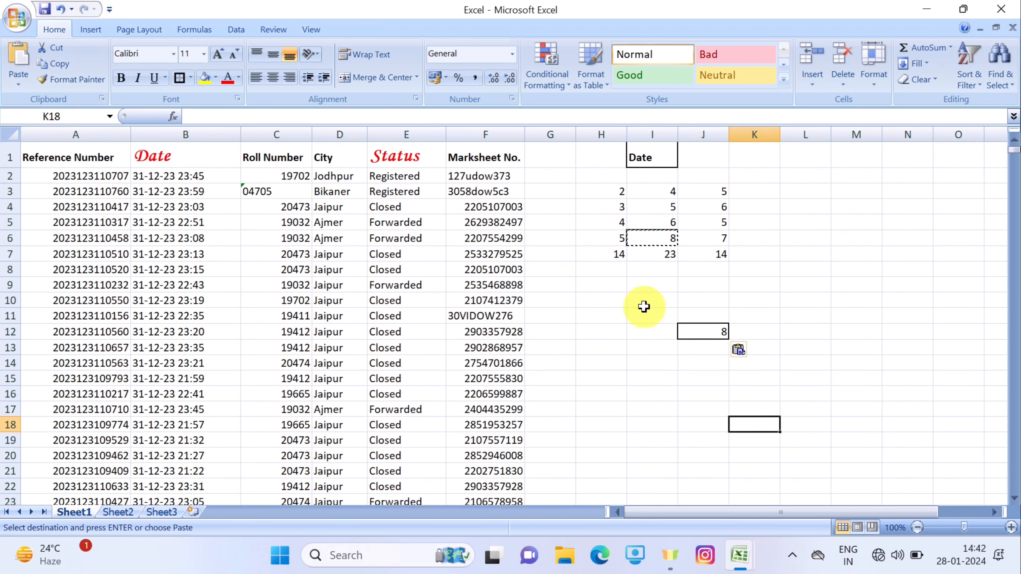
Copy the bordered cell J12, paste it into L12 with the No Borders option, and end the copy mode.
{"action": "left_click", "coordinate": [691, 331]}
{"action": "left_click", "coordinate": [55, 63]}
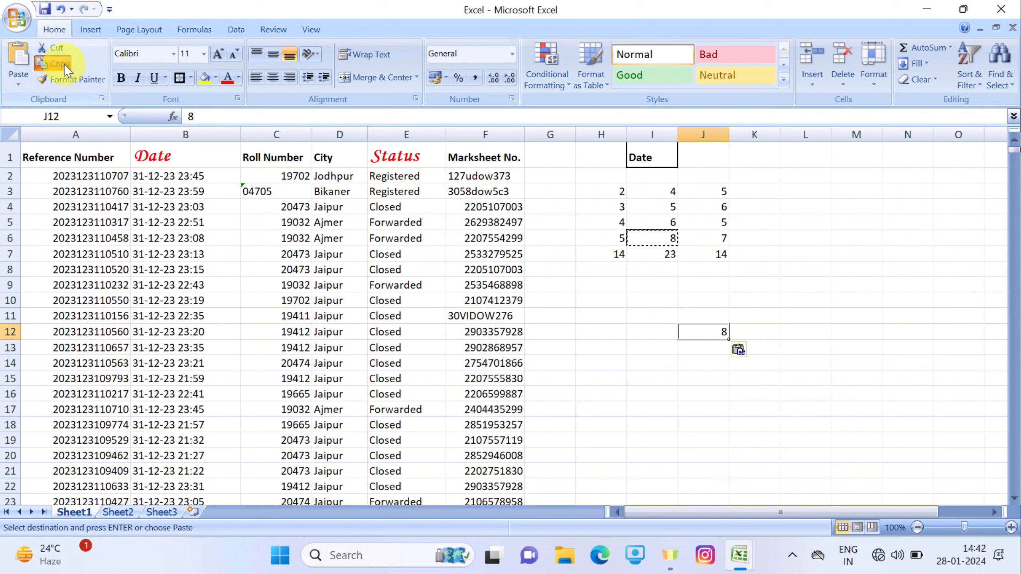
{"action": "left_click", "coordinate": [793, 332]}
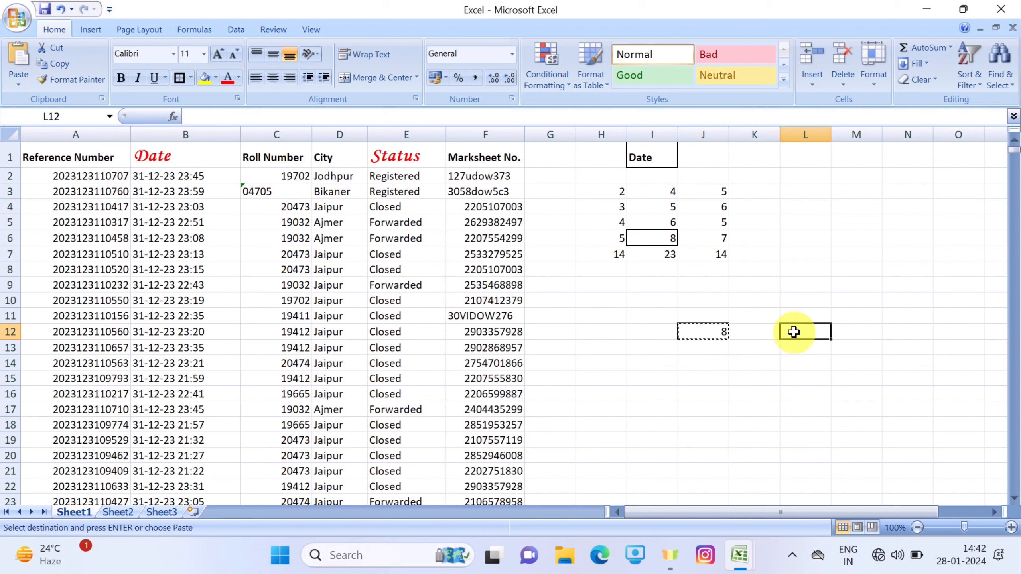
{"action": "left_click", "coordinate": [18, 84]}
{"action": "left_click", "coordinate": [61, 159]}
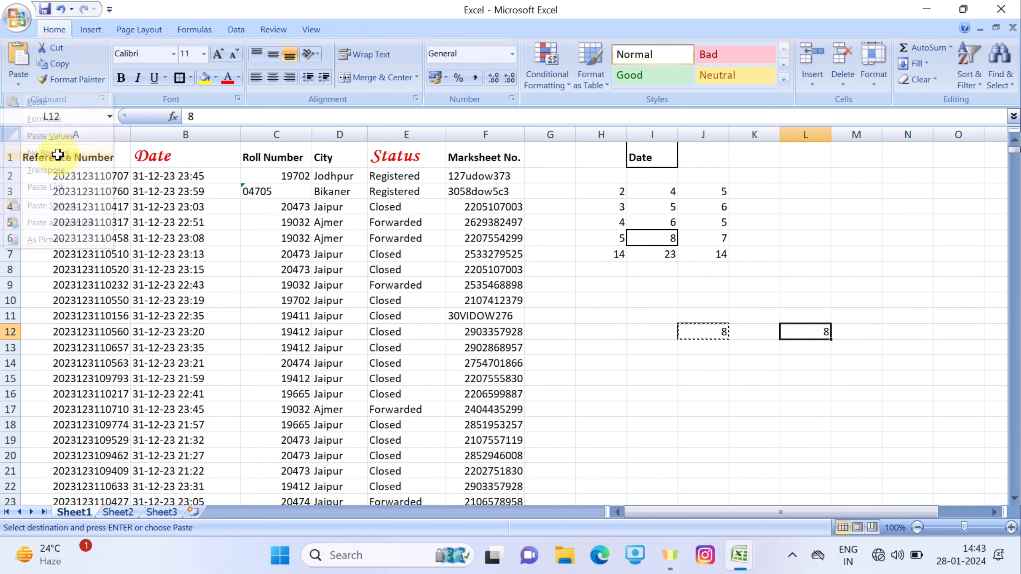
{"action": "left_click", "coordinate": [706, 434]}
{"action": "left_click", "coordinate": [652, 270]}
{"action": "left_click", "coordinate": [651, 300]}
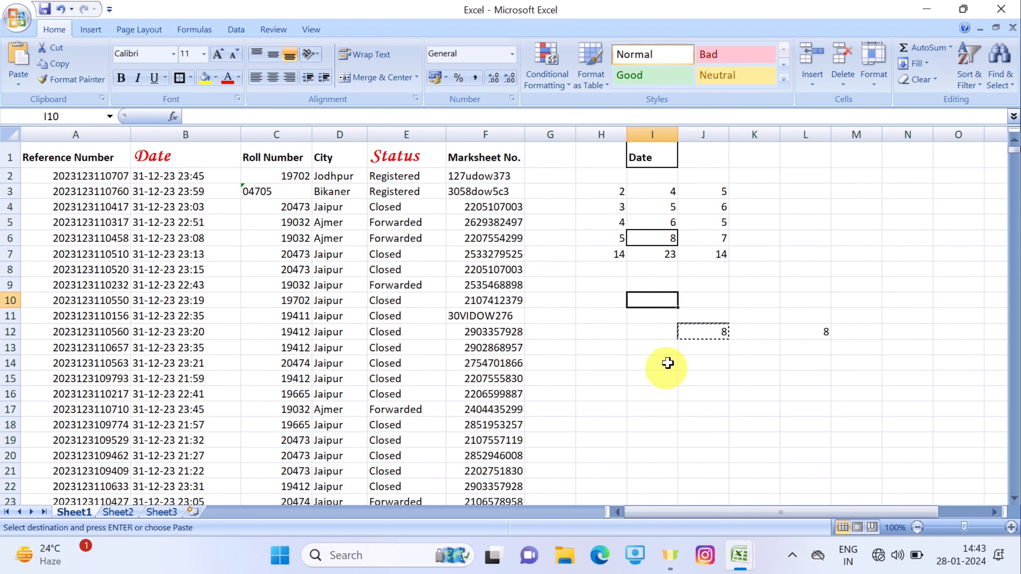
{"action": "left_click", "coordinate": [659, 378]}
{"action": "key", "text": "Escape"}
{"action": "left_click", "coordinate": [778, 439]}
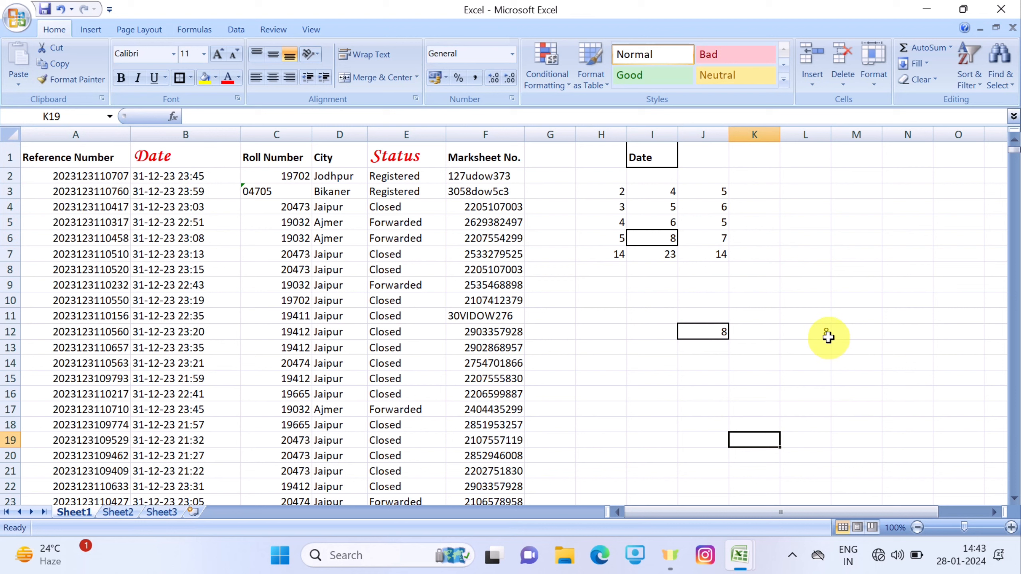
Copy cell J12, paste it as a link into I14, and check the linked cell's formula.
{"action": "left_click", "coordinate": [684, 328]}
{"action": "left_click", "coordinate": [61, 65]}
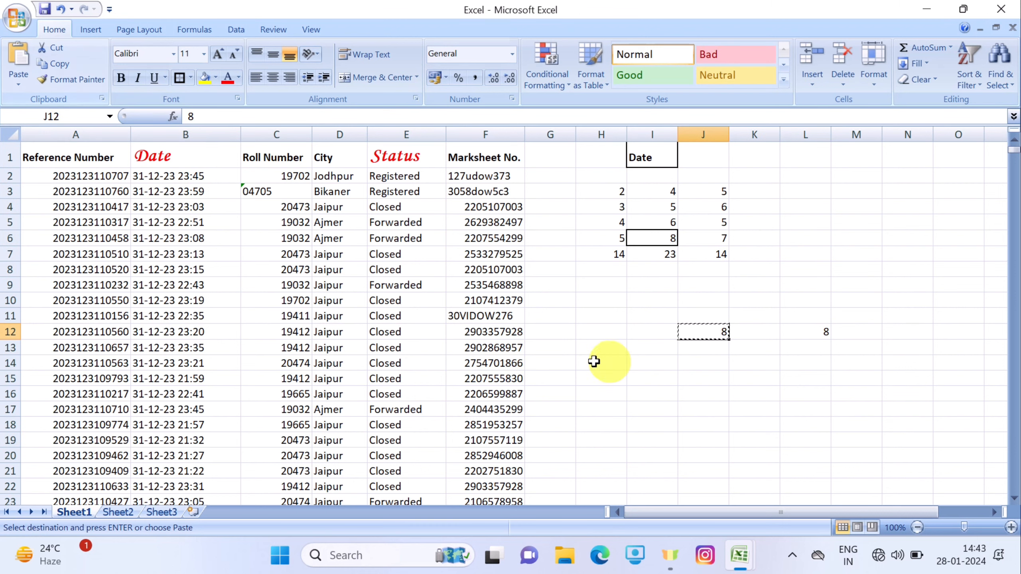
{"action": "left_click", "coordinate": [653, 362]}
{"action": "left_click", "coordinate": [18, 83]}
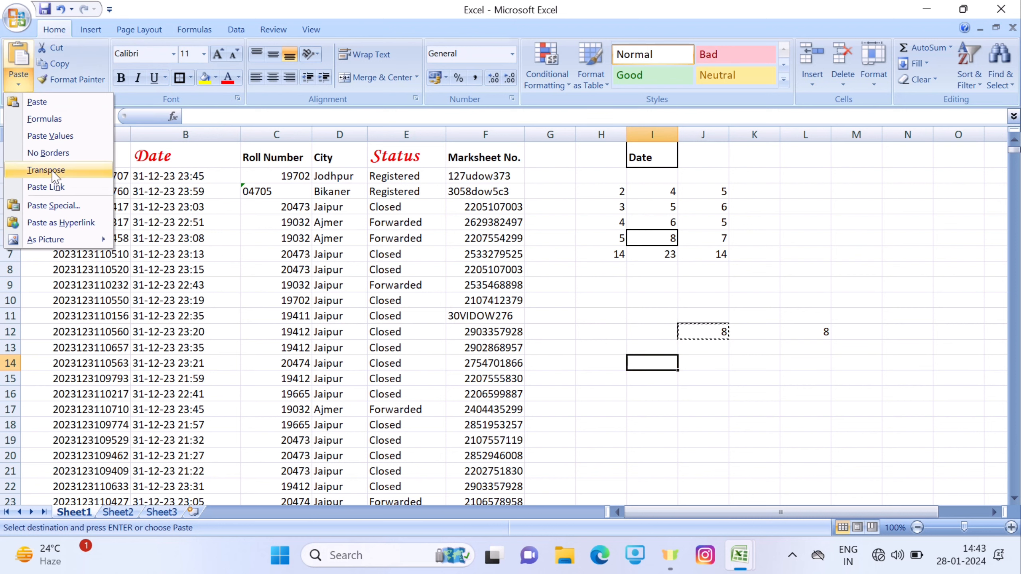
{"action": "left_click", "coordinate": [70, 189]}
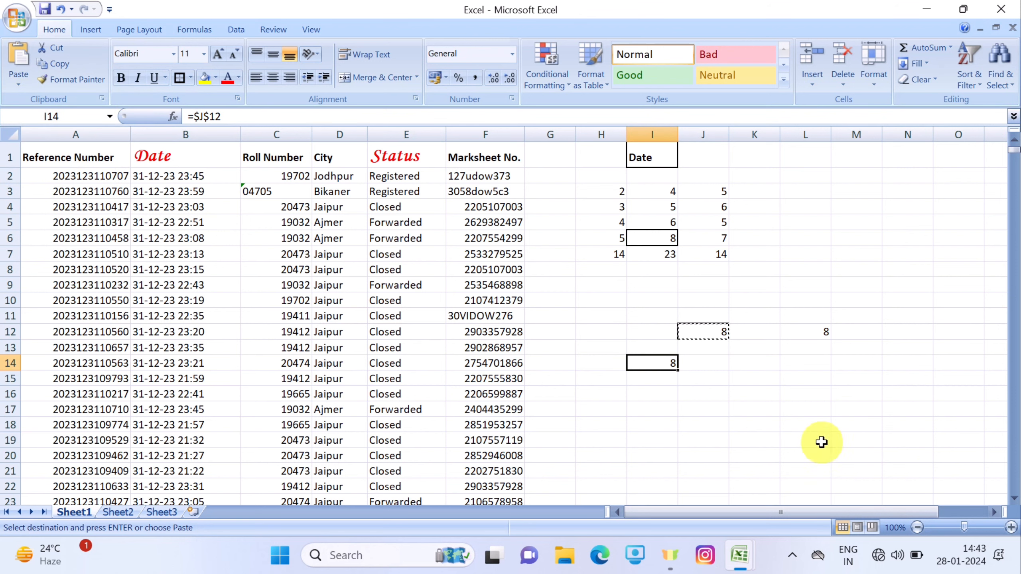
{"action": "left_click", "coordinate": [810, 429]}
{"action": "left_click", "coordinate": [738, 438]}
{"action": "double_click", "coordinate": [689, 397]}
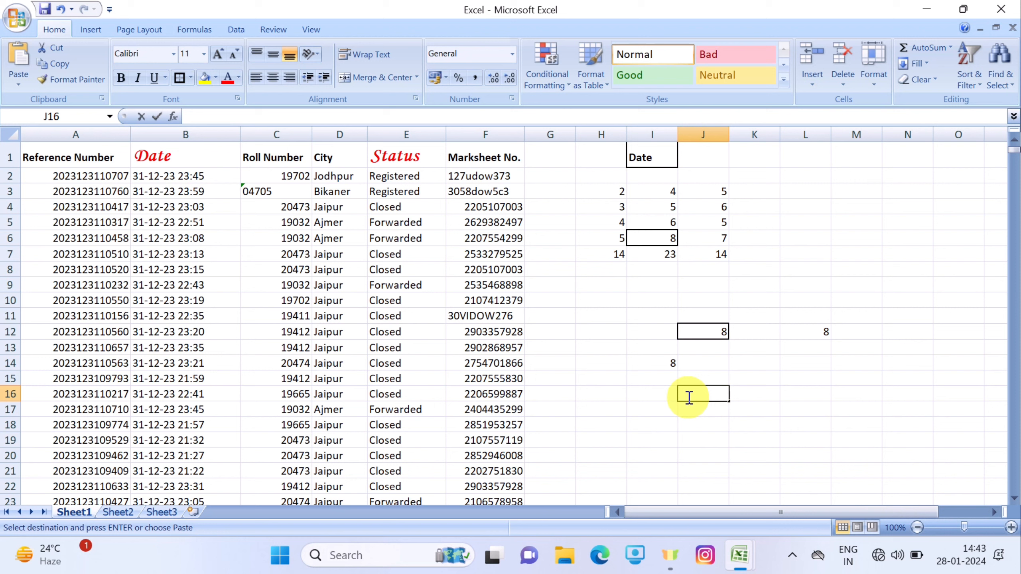
{"action": "left_click", "coordinate": [754, 423]}
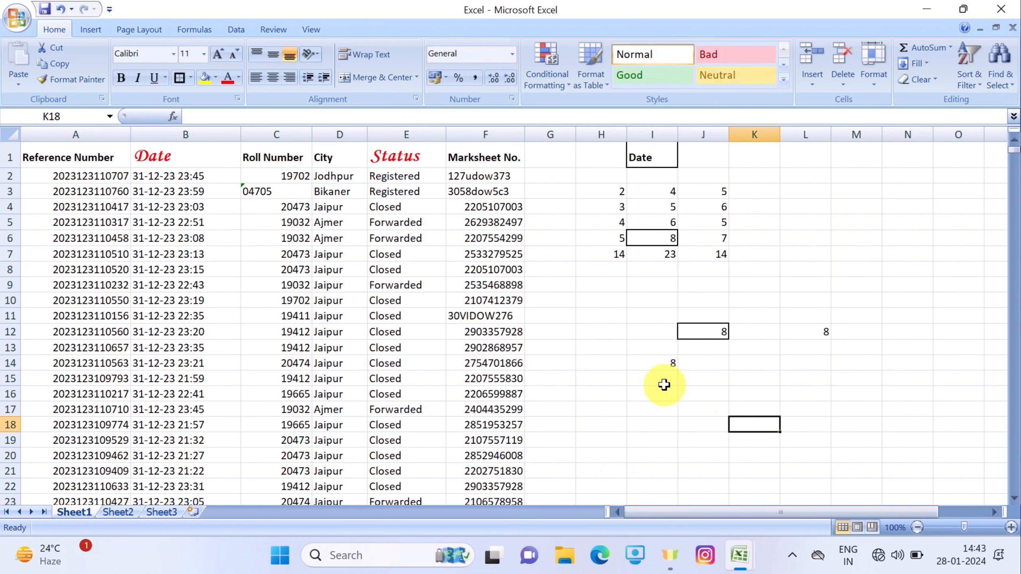
{"action": "left_click", "coordinate": [663, 364]}
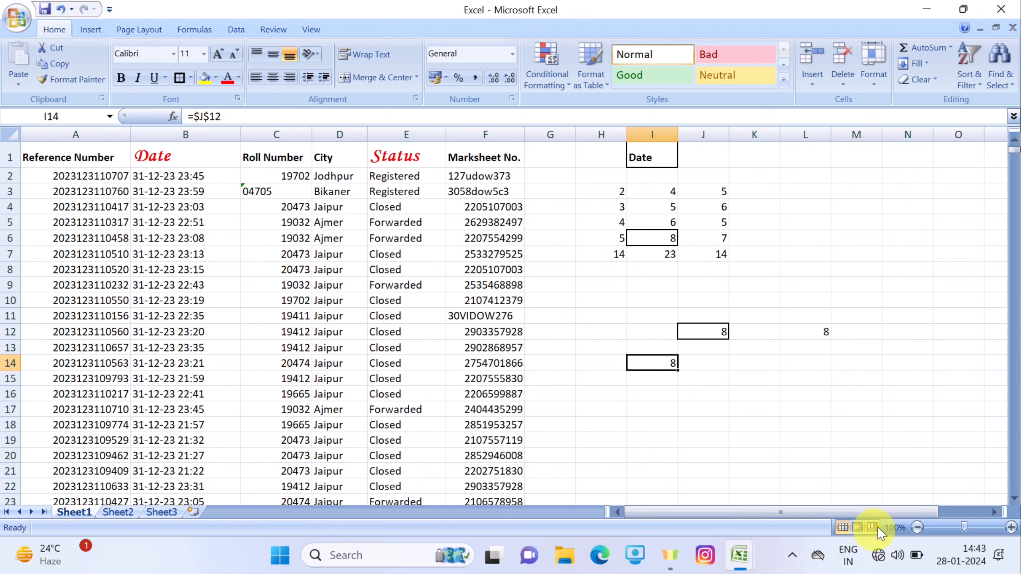
Copy cell J12 and review the Paste Special options for cell K14 without applying any.
{"action": "left_click", "coordinate": [18, 82]}
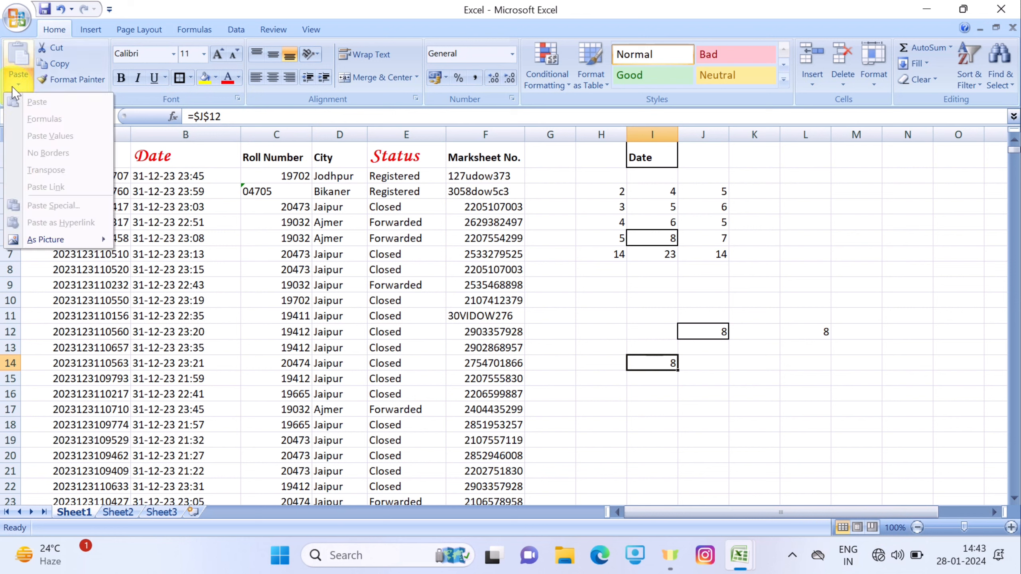
{"action": "left_click", "coordinate": [701, 330]}
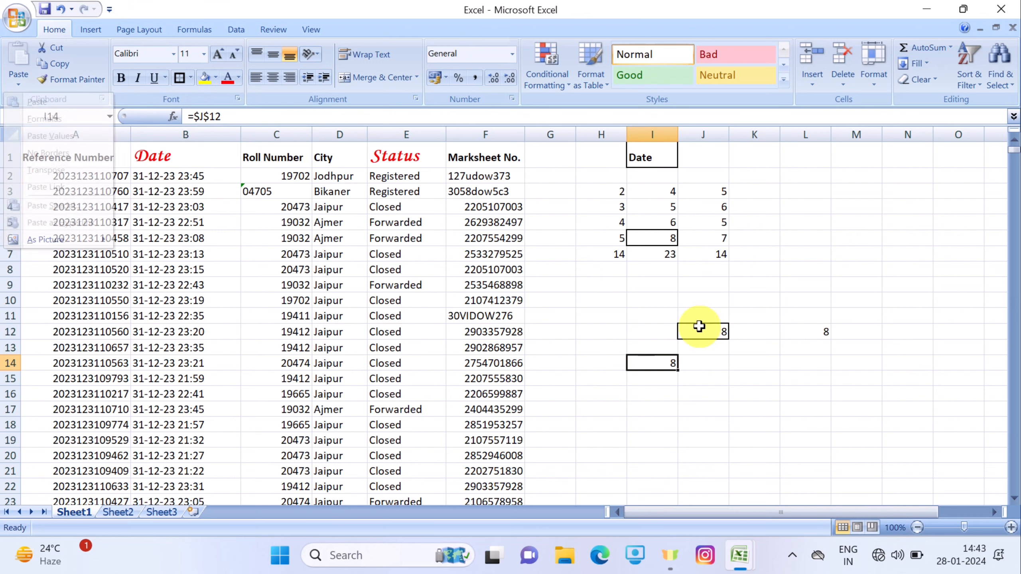
{"action": "left_click", "coordinate": [699, 330]}
{"action": "left_click", "coordinate": [56, 64]}
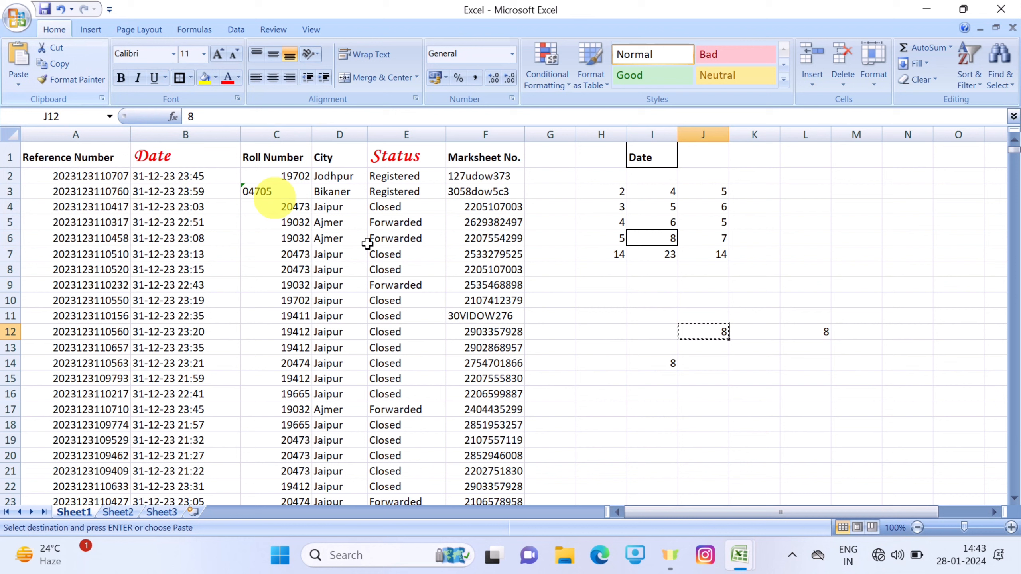
{"action": "left_click", "coordinate": [761, 366]}
{"action": "left_click", "coordinate": [19, 84]}
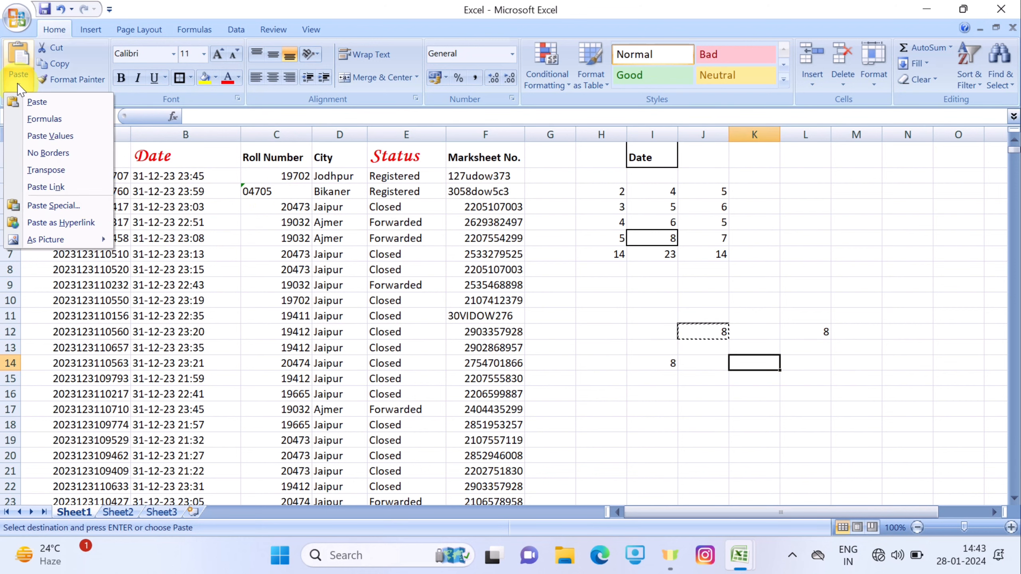
{"action": "left_click", "coordinate": [71, 206]}
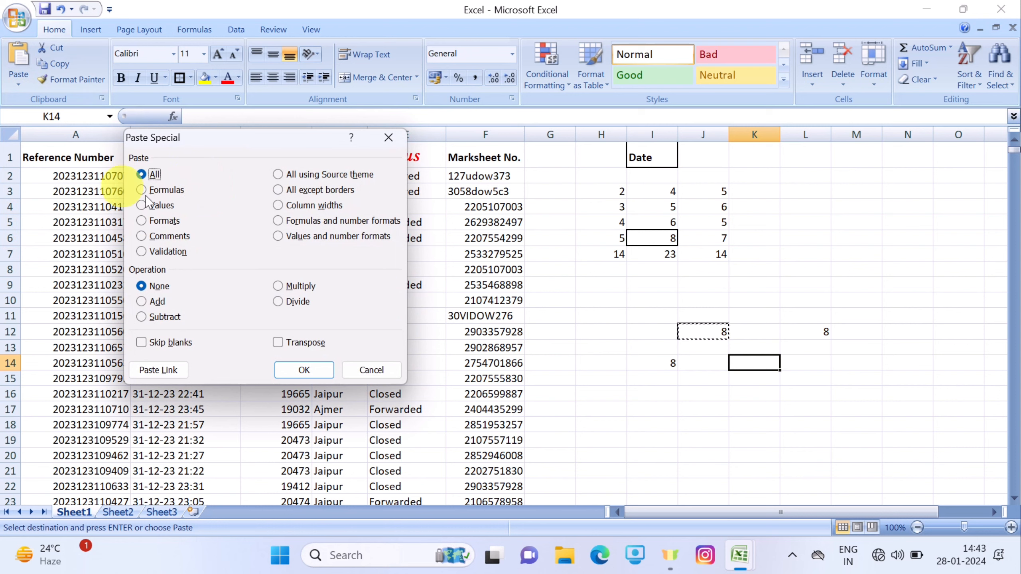
{"action": "left_click", "coordinate": [365, 370]}
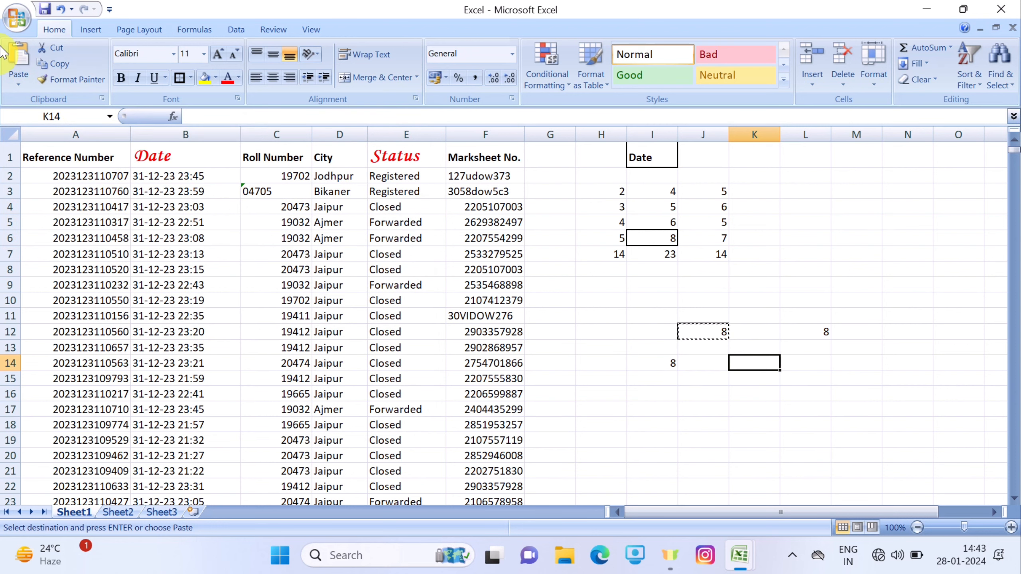
Paste the copied cell J12 into K14 as a hyperlink.
{"action": "left_click", "coordinate": [19, 83]}
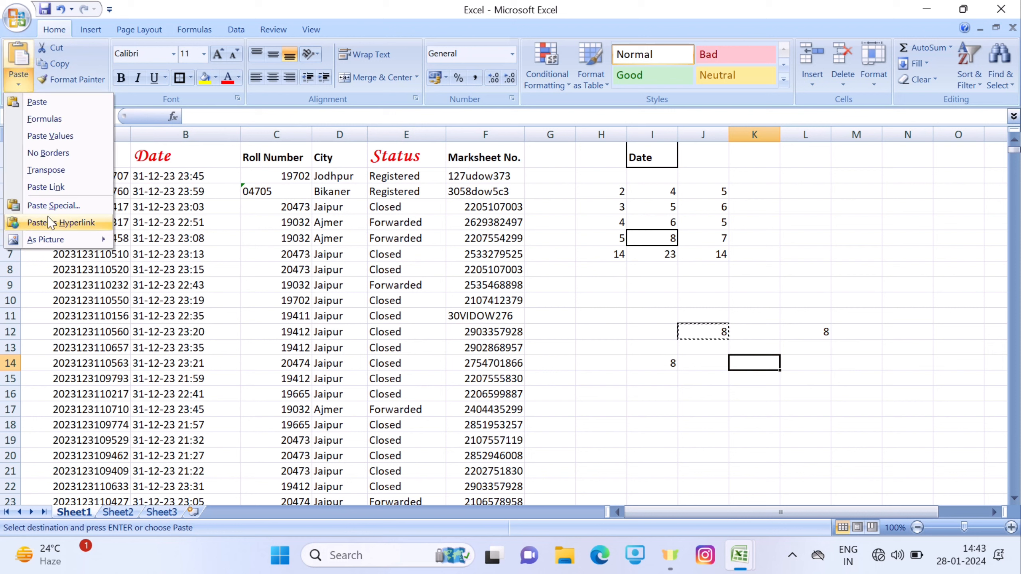
{"action": "left_click", "coordinate": [66, 223]}
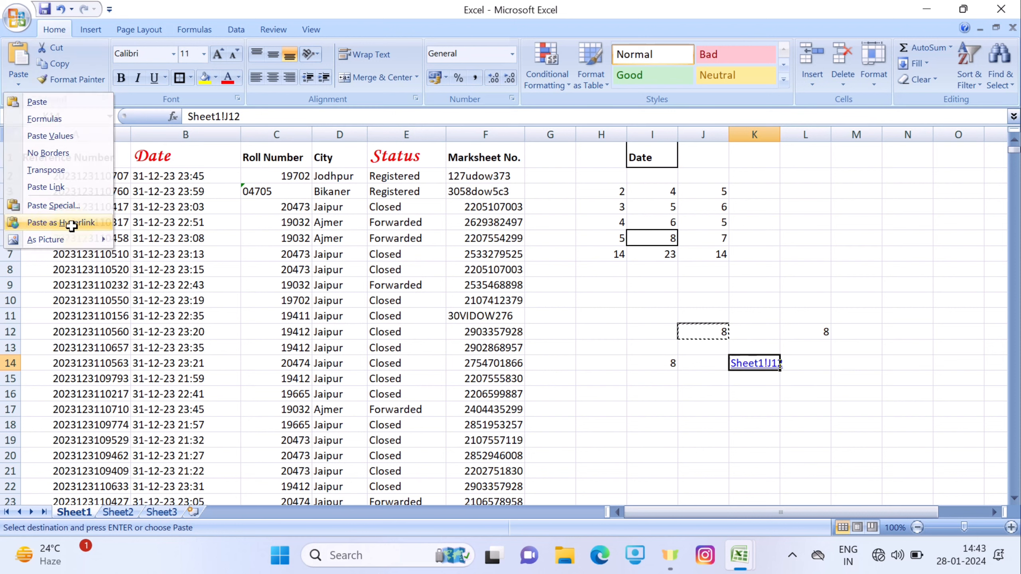
{"action": "left_click", "coordinate": [806, 484]}
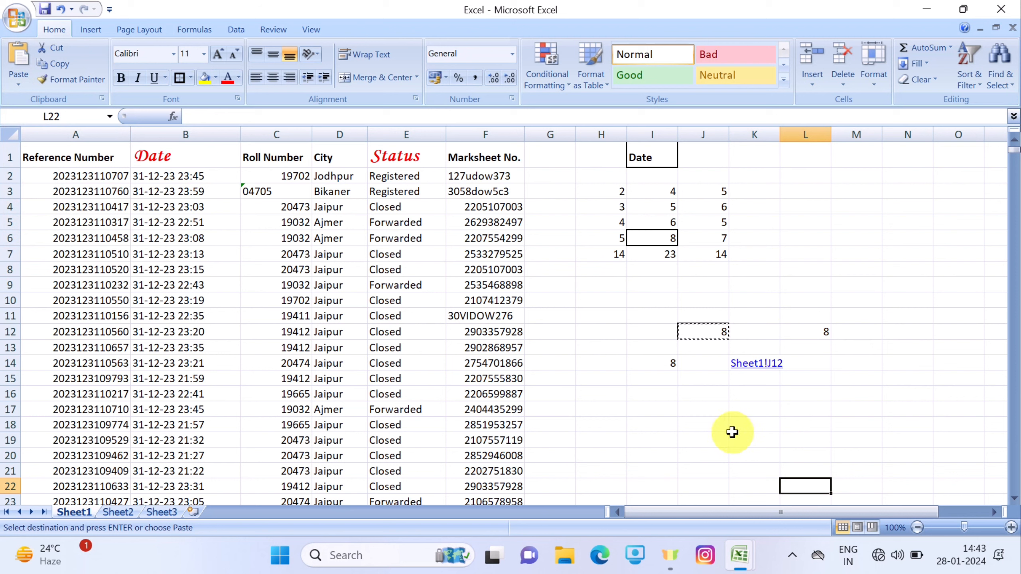
{"action": "left_click", "coordinate": [768, 364]}
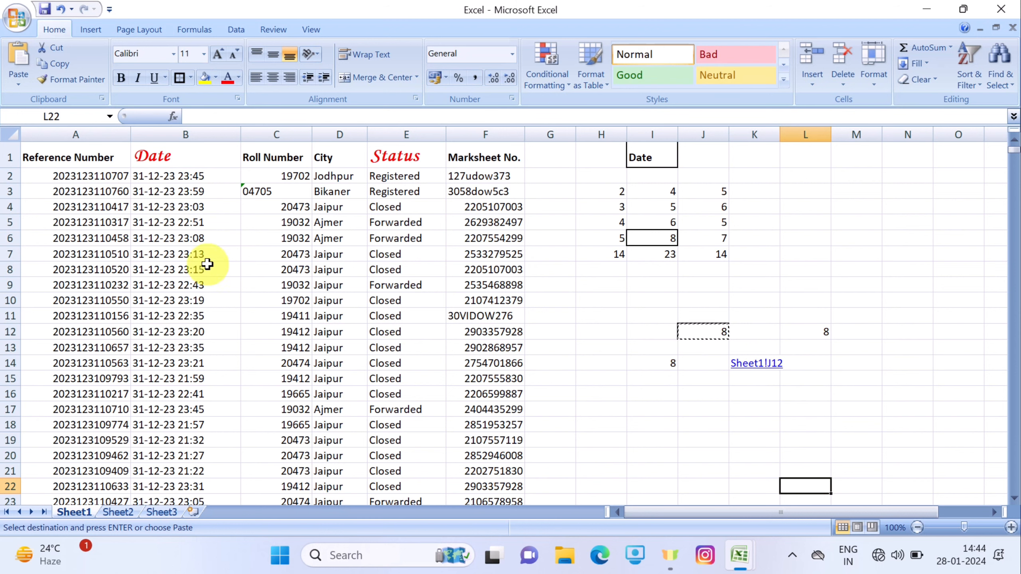
Copy the linked cell I14 and paste it into K17 as a picture.
{"action": "left_click", "coordinate": [654, 364]}
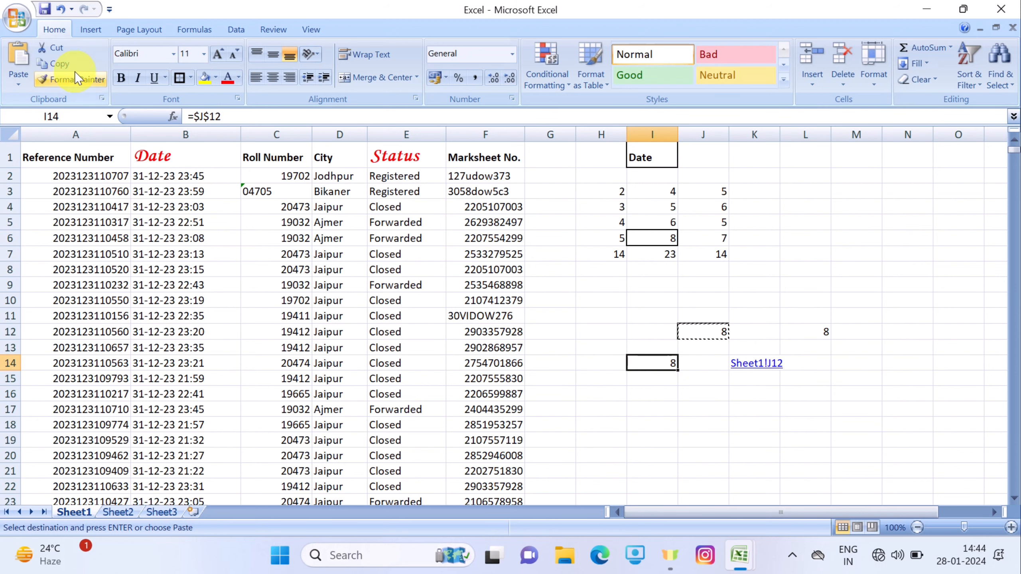
{"action": "left_click", "coordinate": [732, 409]}
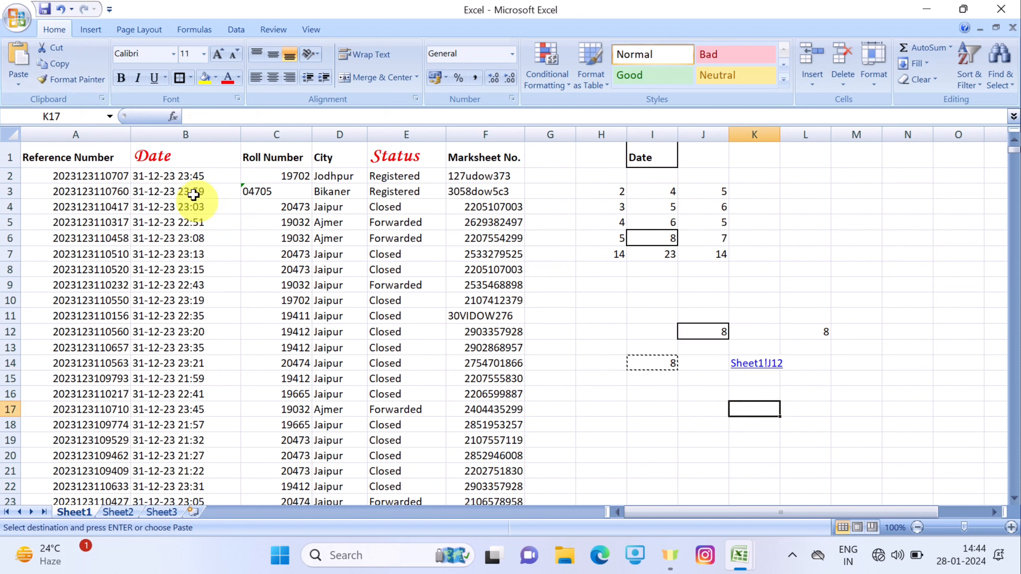
{"action": "left_click", "coordinate": [12, 89]}
{"action": "mouse_move", "coordinate": [45, 246]}
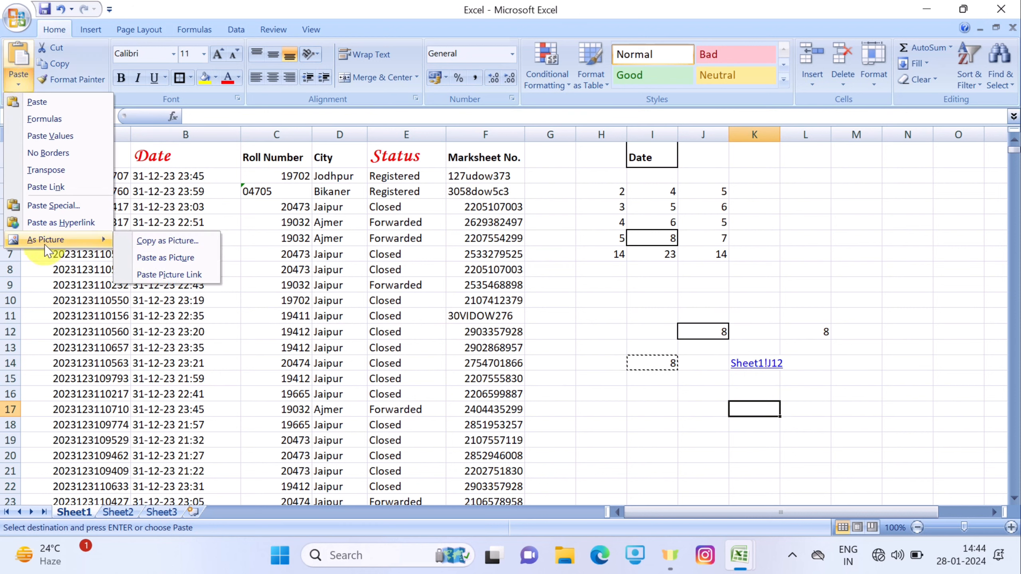
{"action": "left_click", "coordinate": [167, 257]}
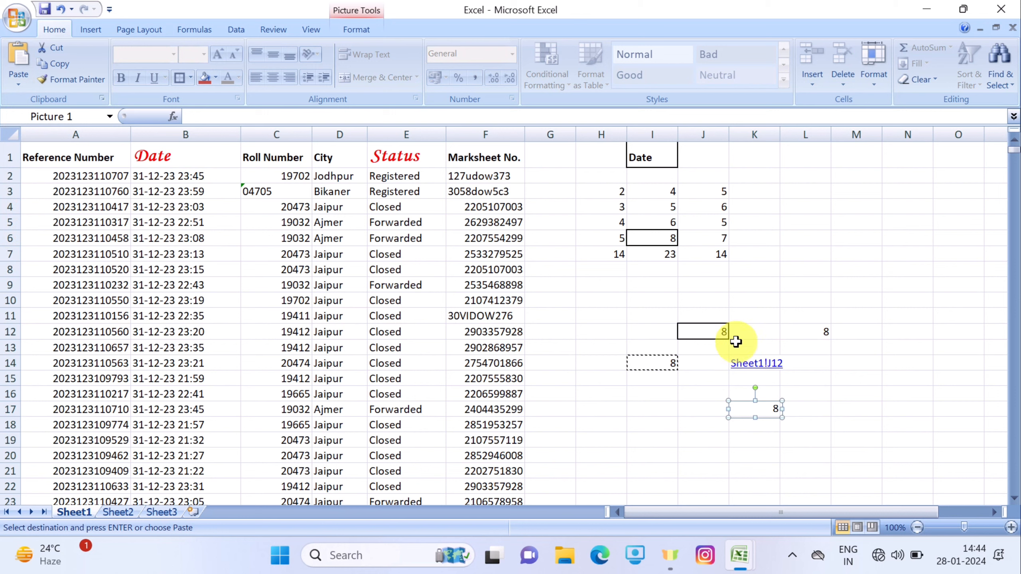
Copy the bordered cell J12, paste it into L16 as a linked picture, and deselect the picture.
{"action": "left_click", "coordinate": [712, 331]}
{"action": "left_click", "coordinate": [46, 64]}
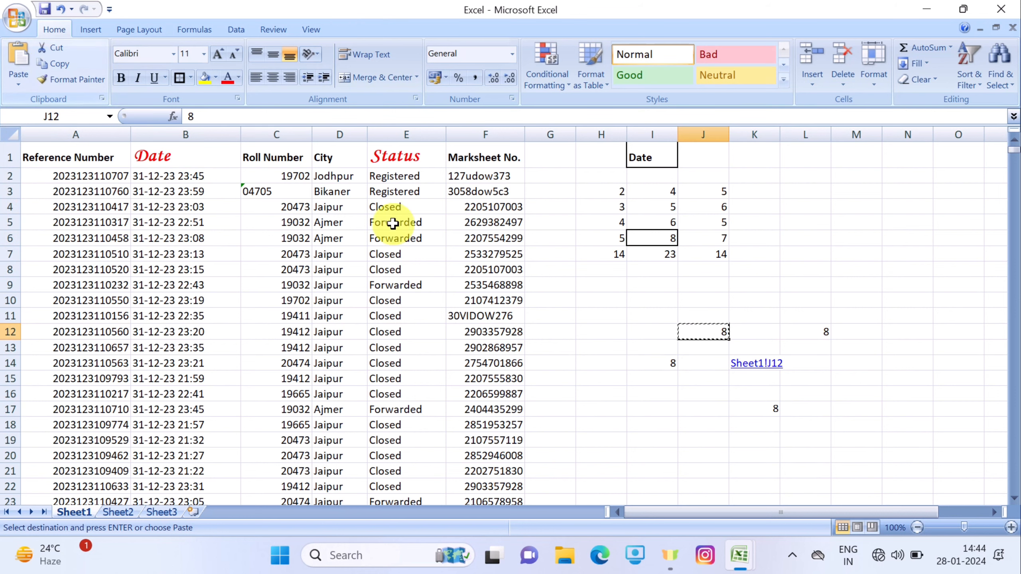
{"action": "left_click", "coordinate": [808, 394]}
{"action": "left_click", "coordinate": [18, 83]}
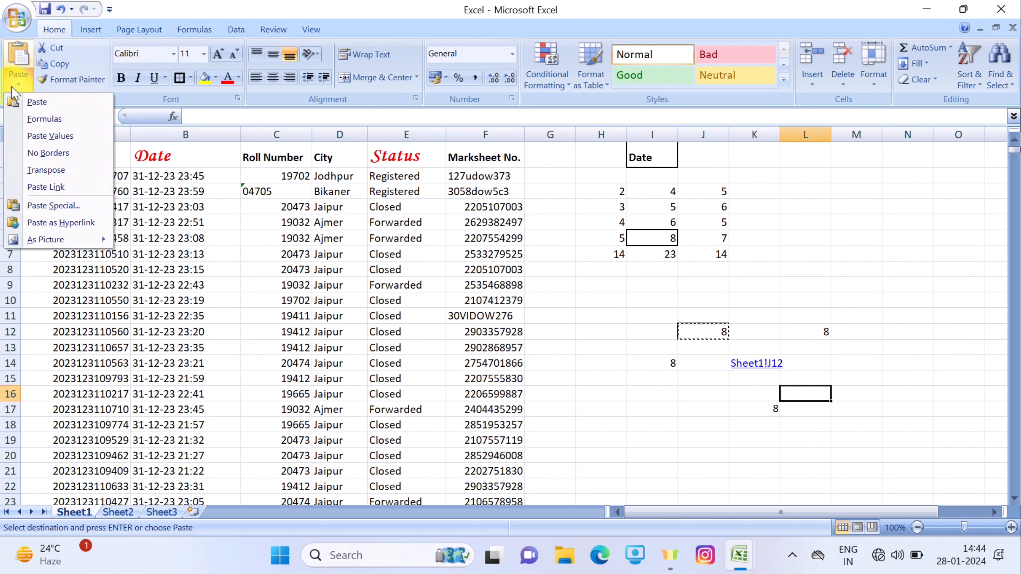
{"action": "mouse_move", "coordinate": [77, 239]}
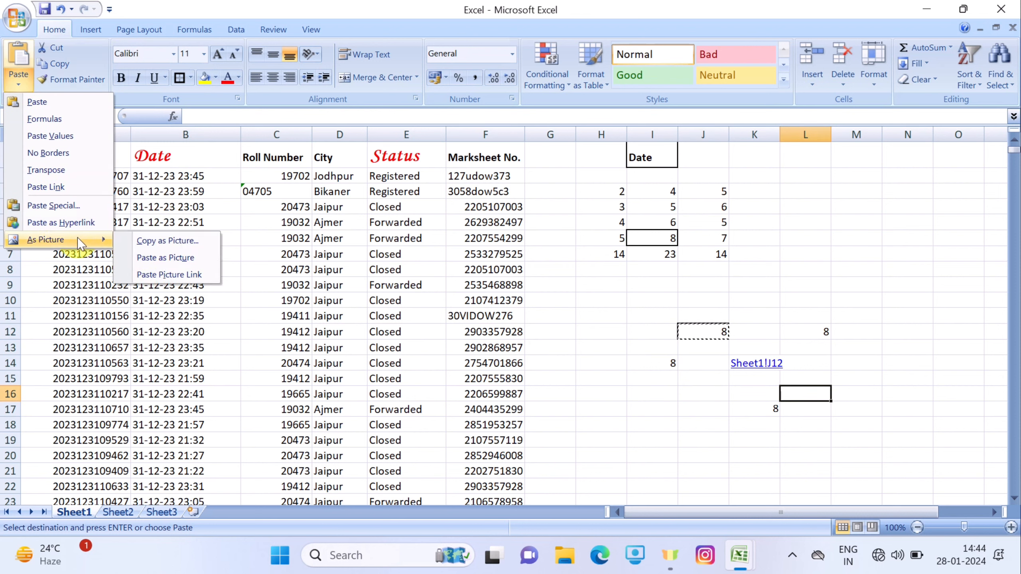
{"action": "left_click", "coordinate": [168, 274]}
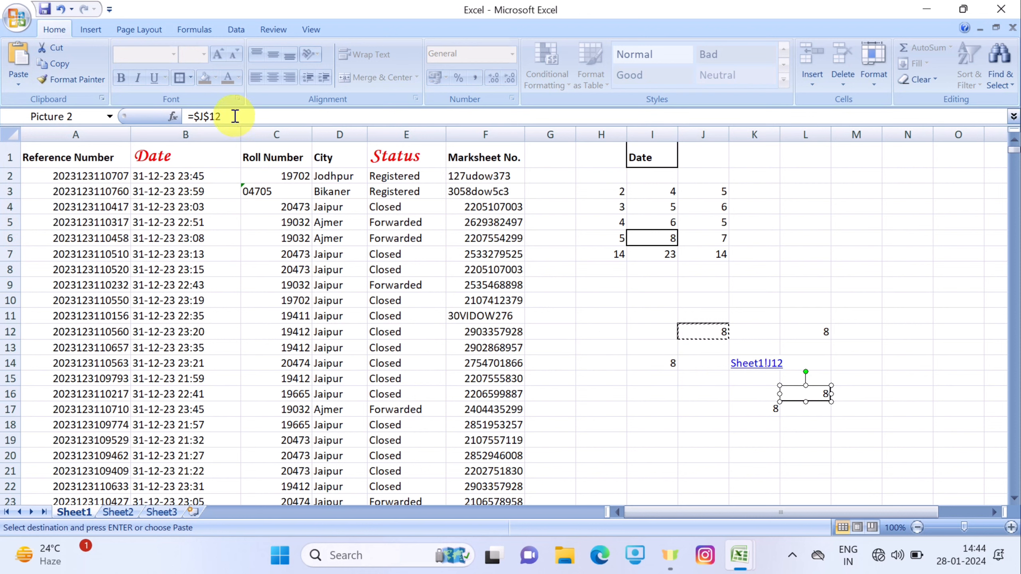
{"action": "left_click", "coordinate": [863, 450]}
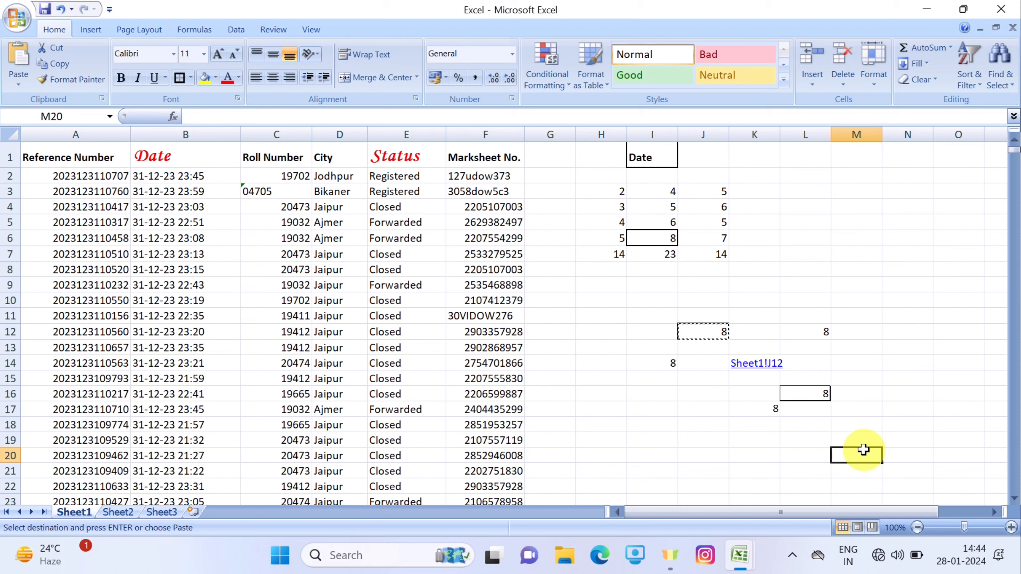